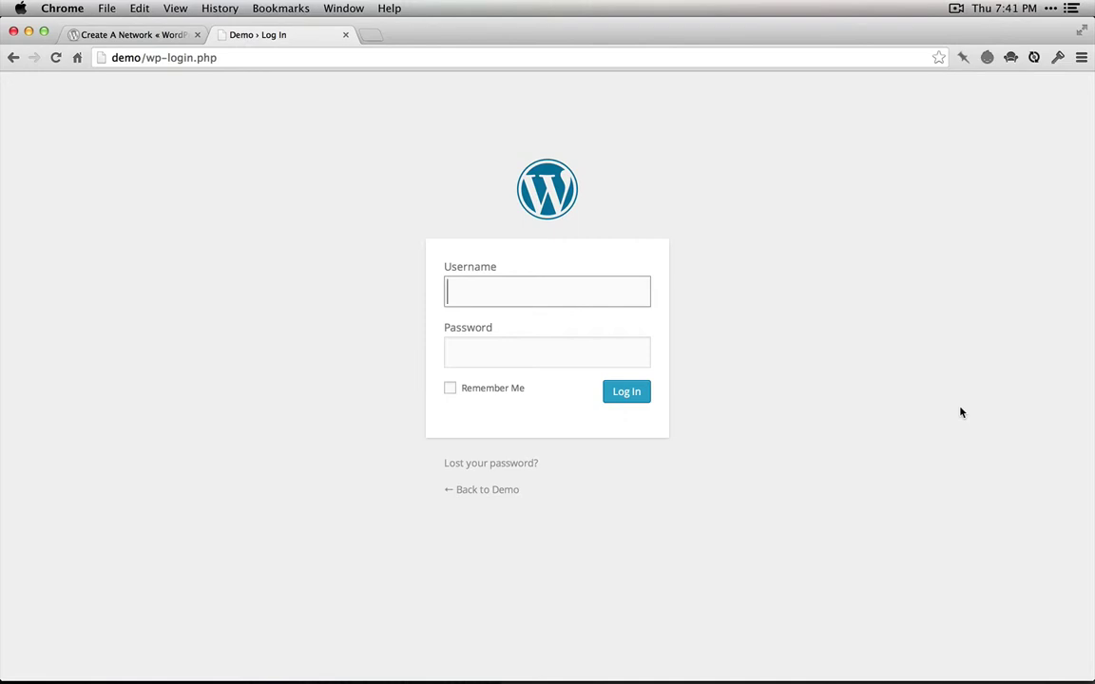
# Log in to the Demo site as admin with the account password, declining the save-password offer
pyautogui.write('admin')
pyautogui.press('Tab')
pyautogui.write('•••••••')
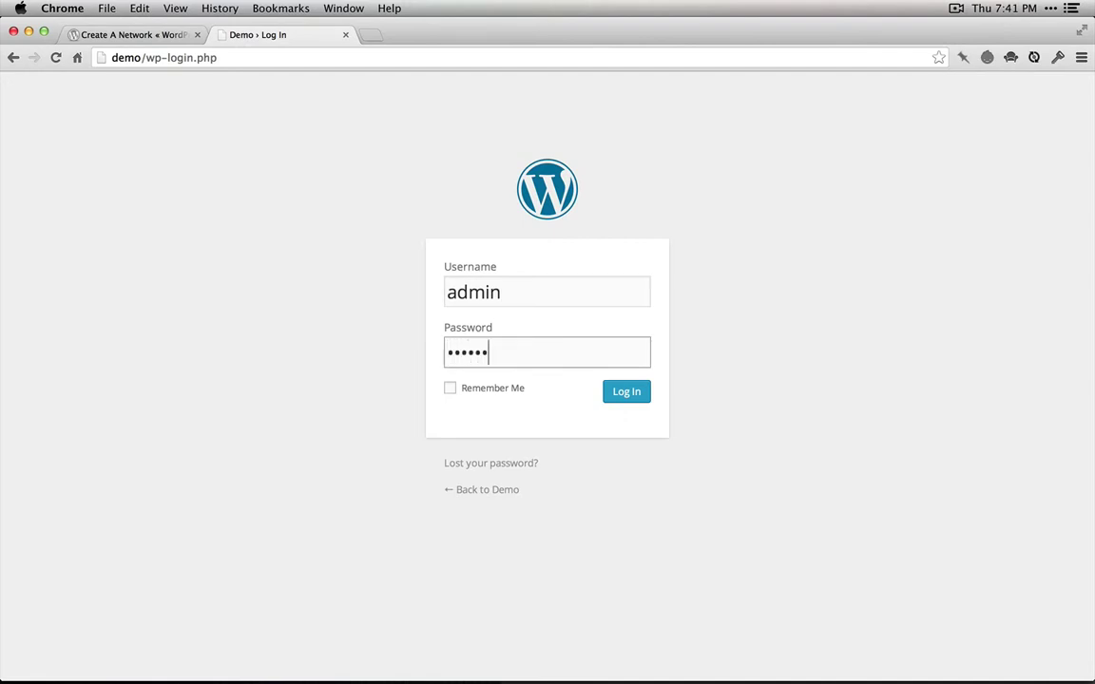
pyautogui.write('••••••')
pyautogui.press('Return')
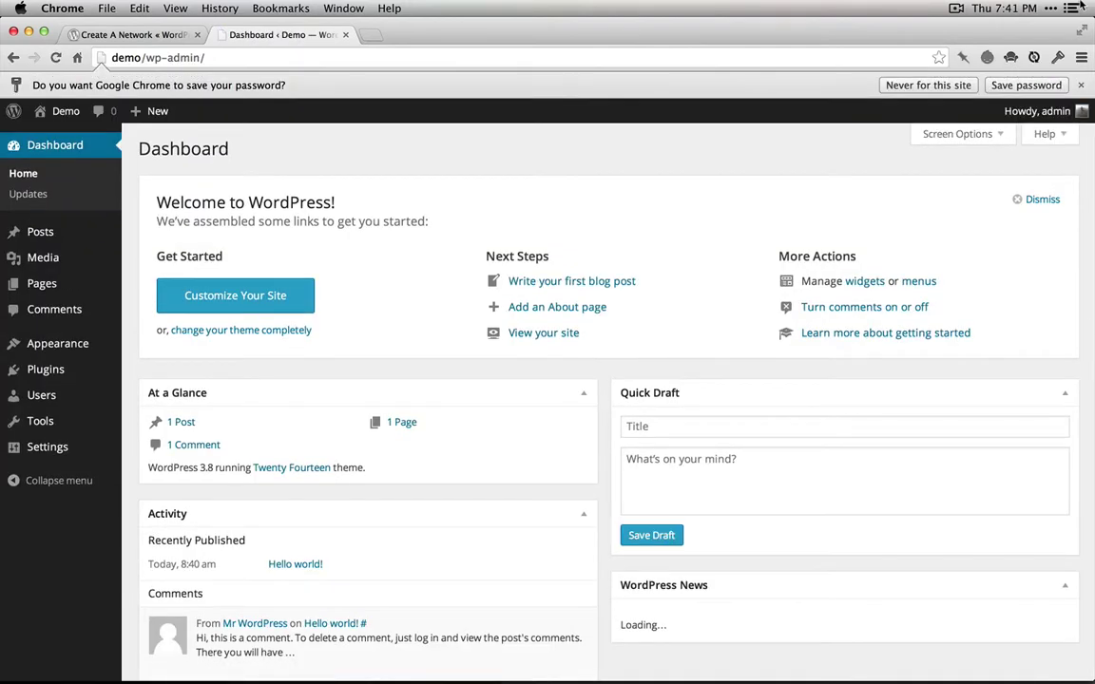
pyautogui.click(1080, 85)
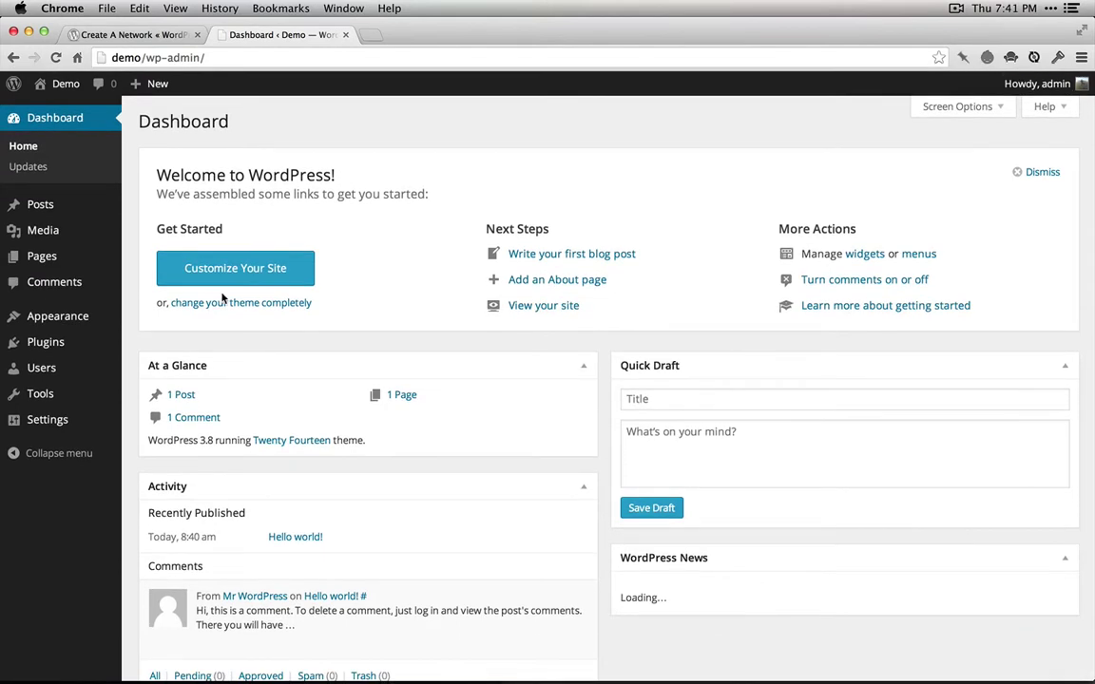
pyautogui.scroll(-2, 247, 295)
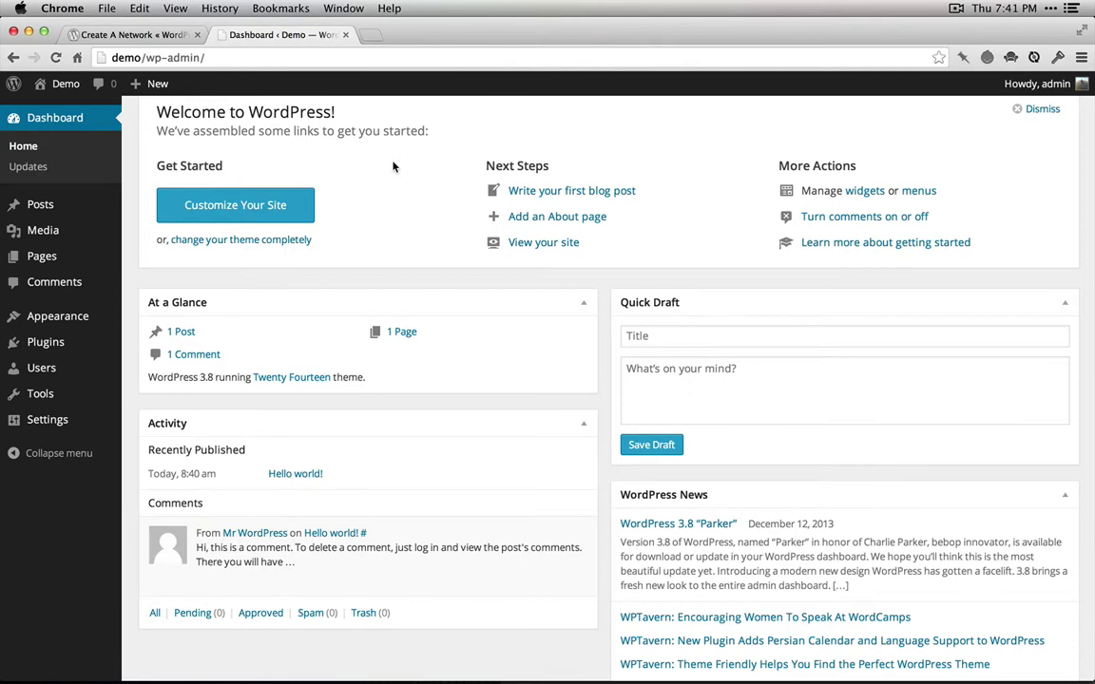
# Uncomment define('WP_ALLOW_MULTISITE', true) on line 84 of wp-config.php and save the file
pyautogui.press('super+Tab')
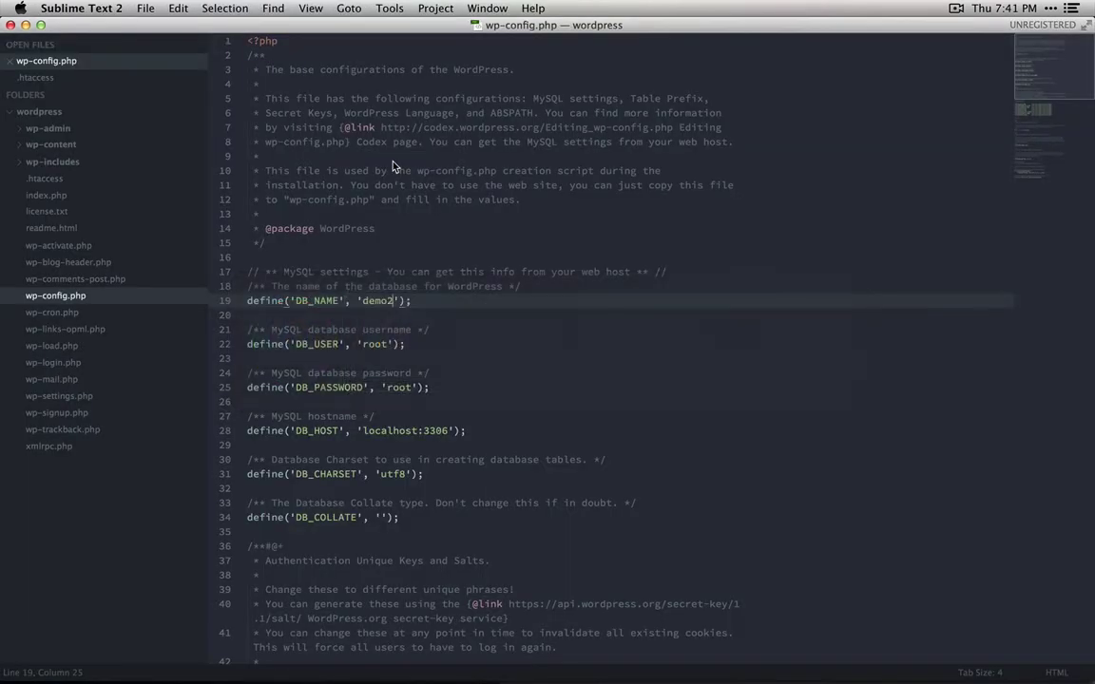
pyautogui.scroll(-15, 393, 166)
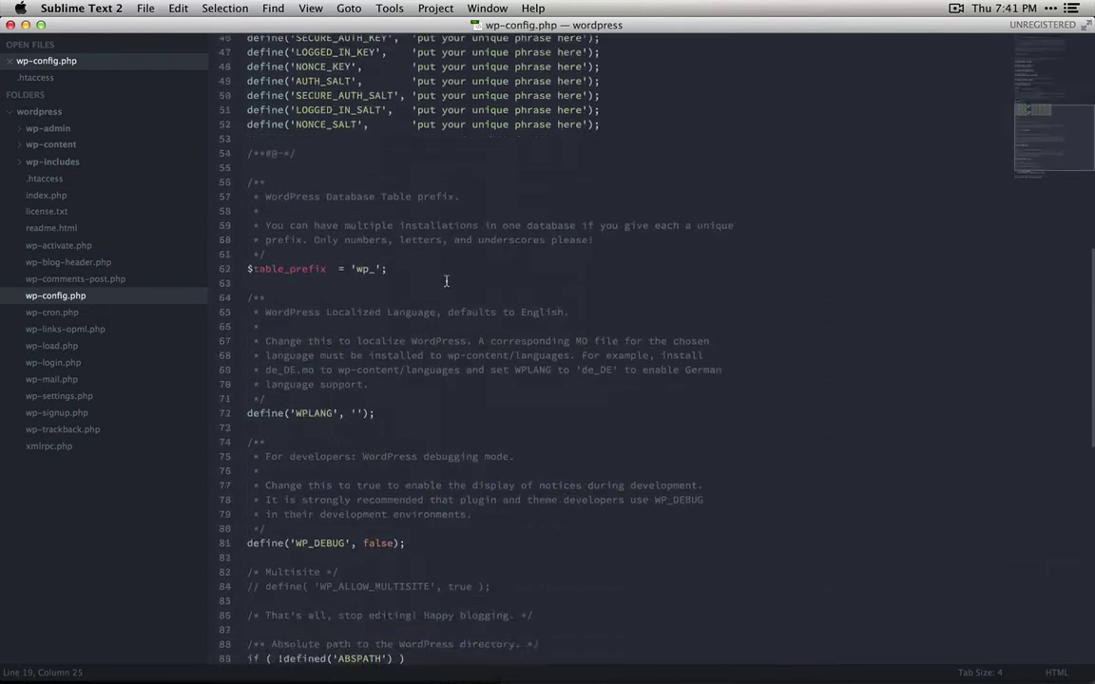
pyautogui.scroll(-6, 446, 282)
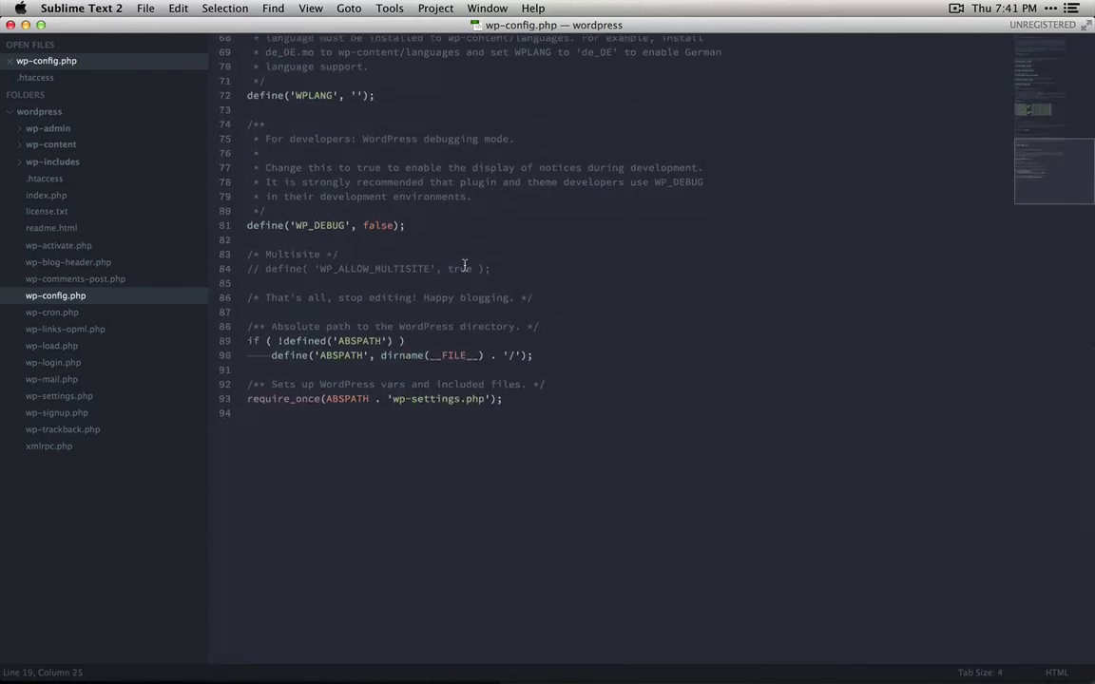
pyautogui.click(517, 268)
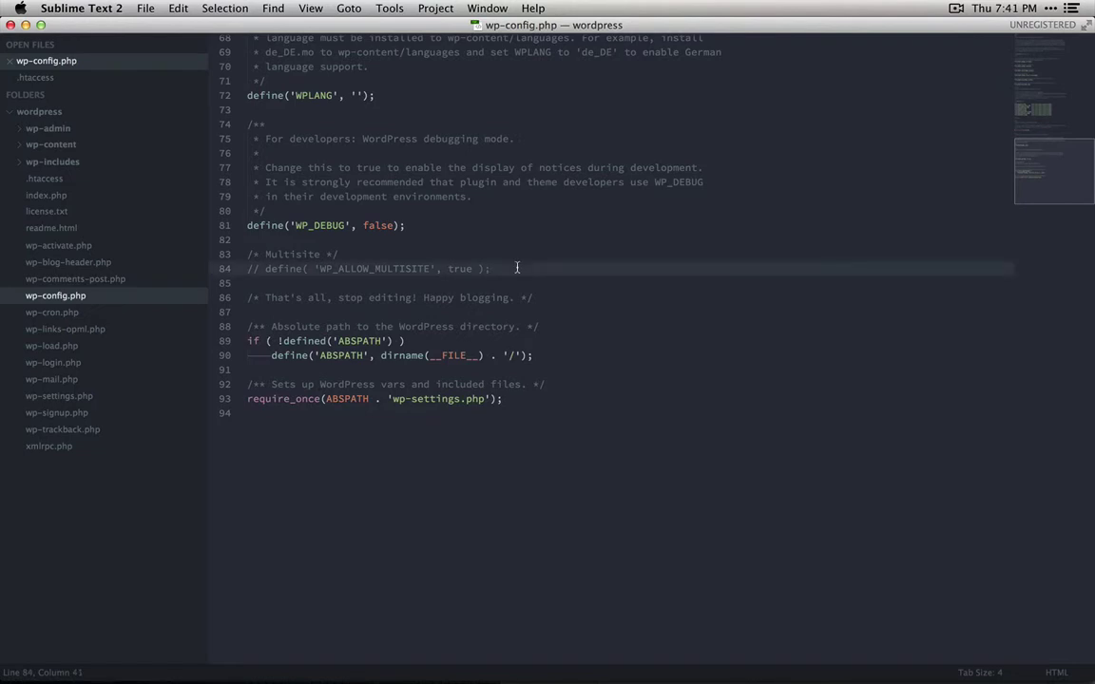
pyautogui.press('super+Left')
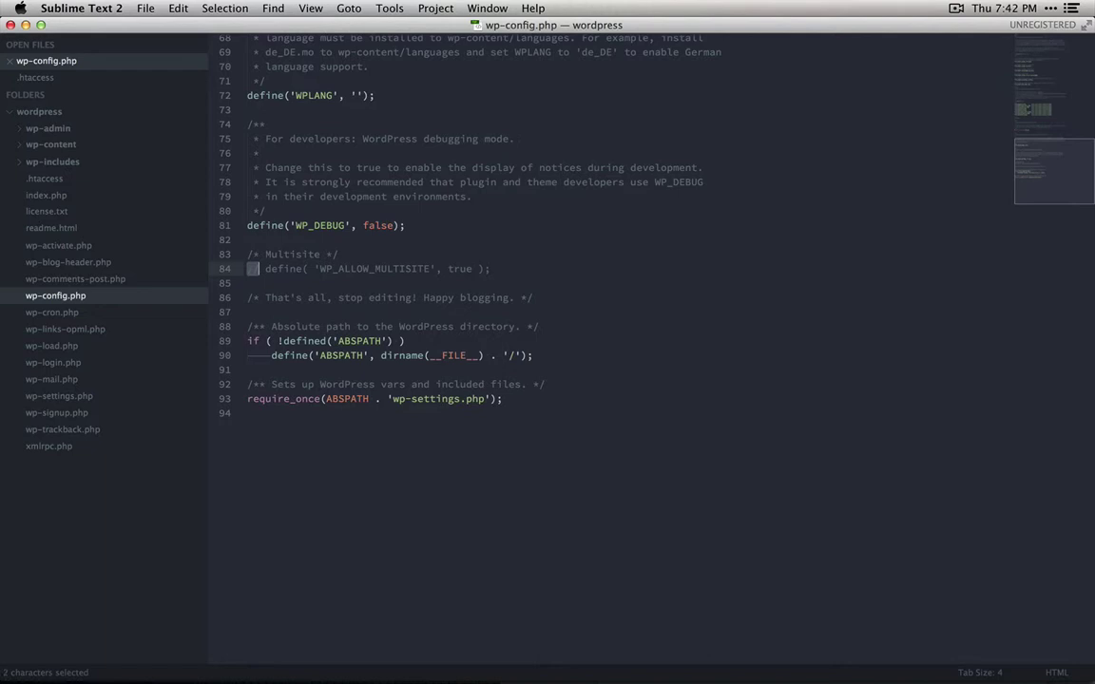
pyautogui.press('Delete')
pyautogui.press('Delete')
pyautogui.press('Delete')
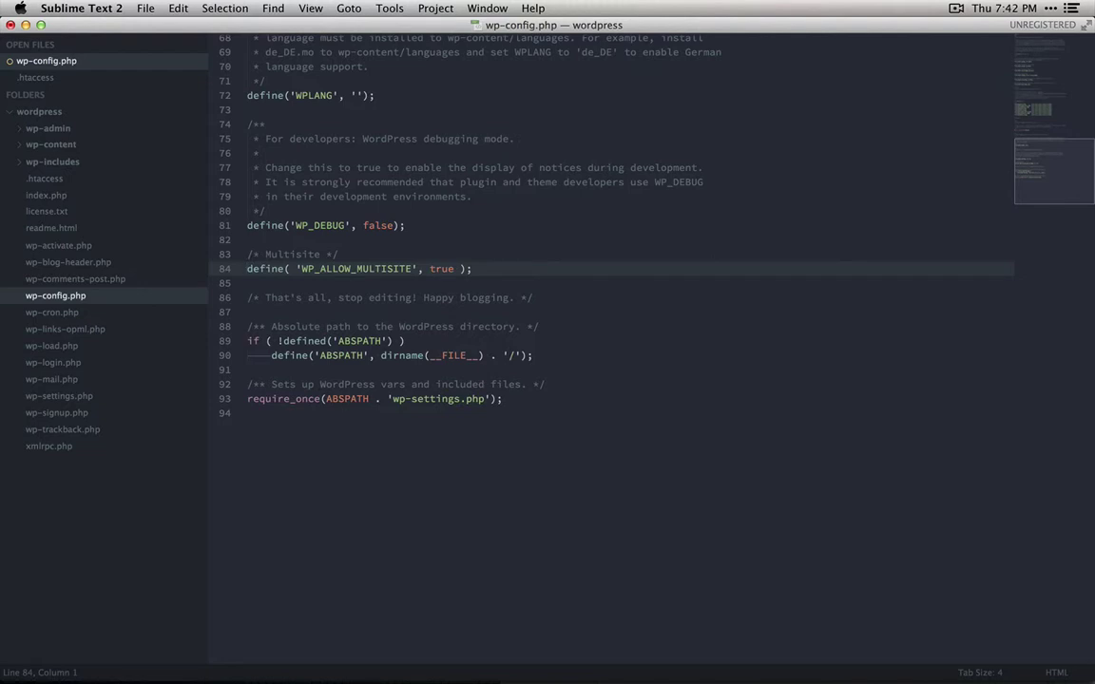
pyautogui.press('super+s')
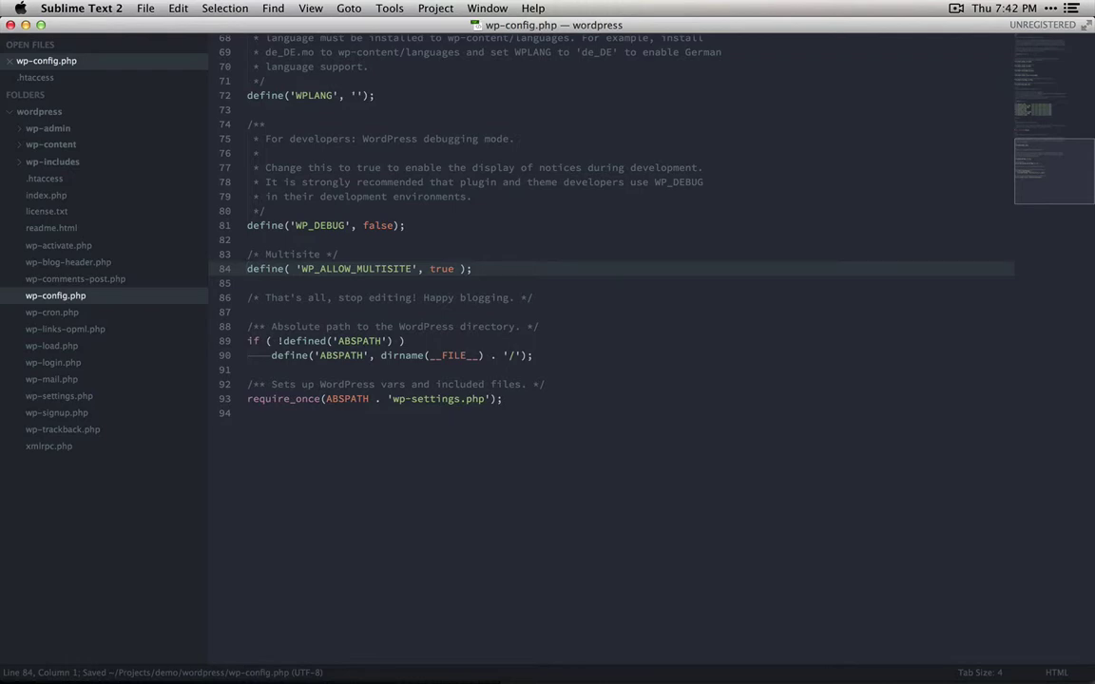
pyautogui.press('super+Tab')
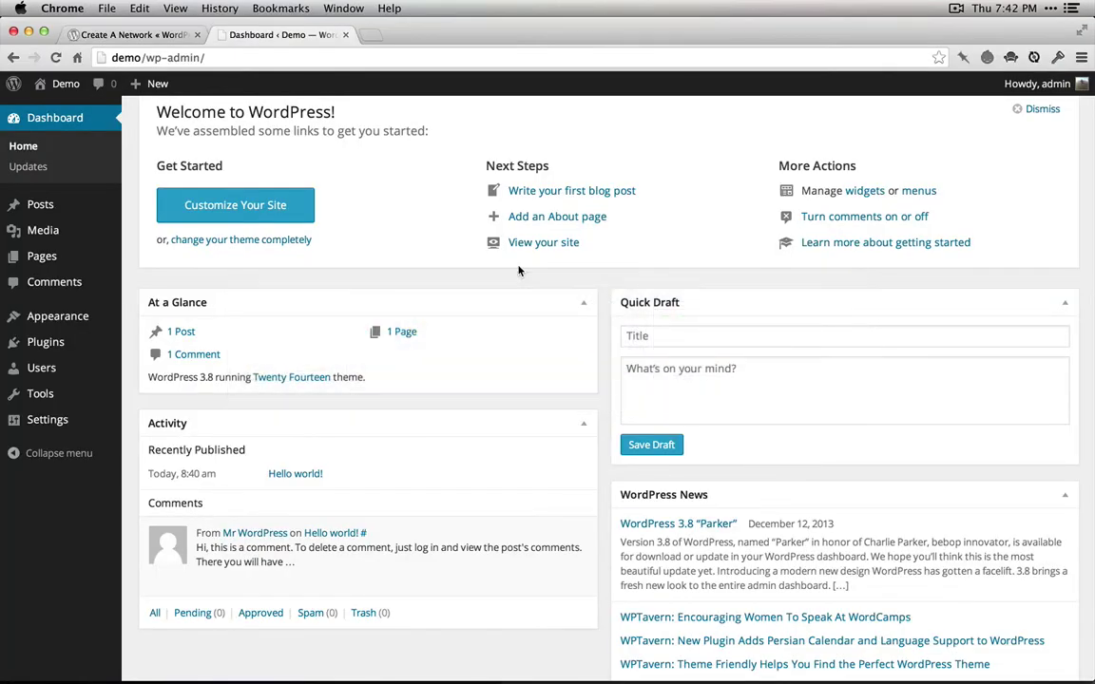
# Reload the Dashboard and install the network from Tools > Network Setup using Sub-directories
pyautogui.press('super+r')
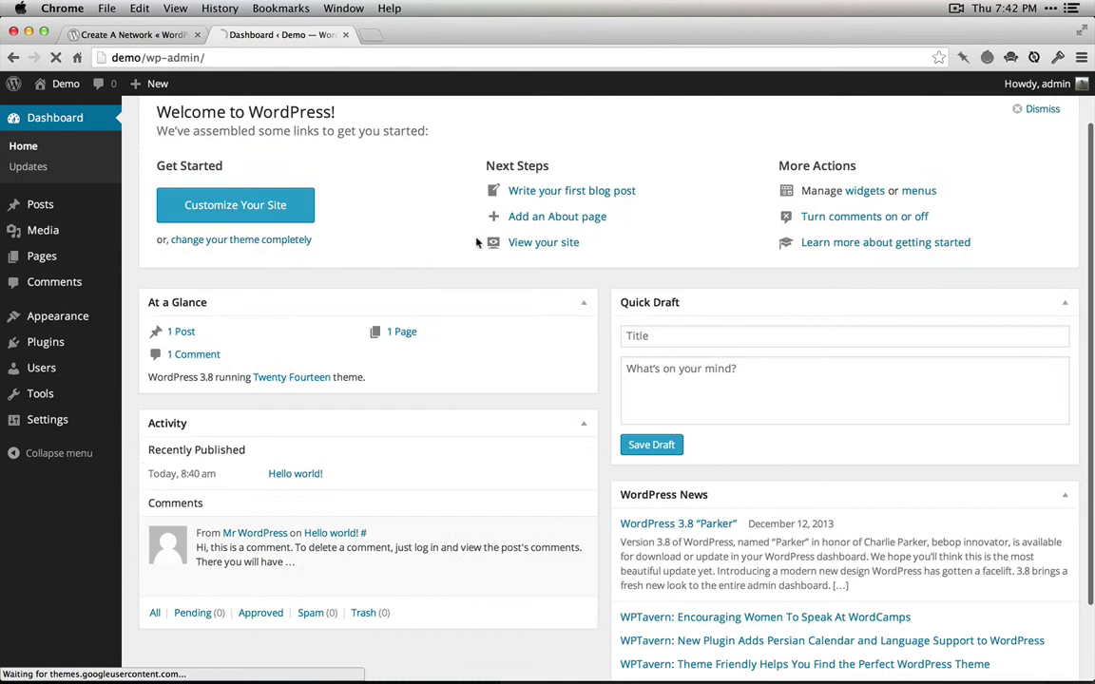
pyautogui.moveTo(67, 395)
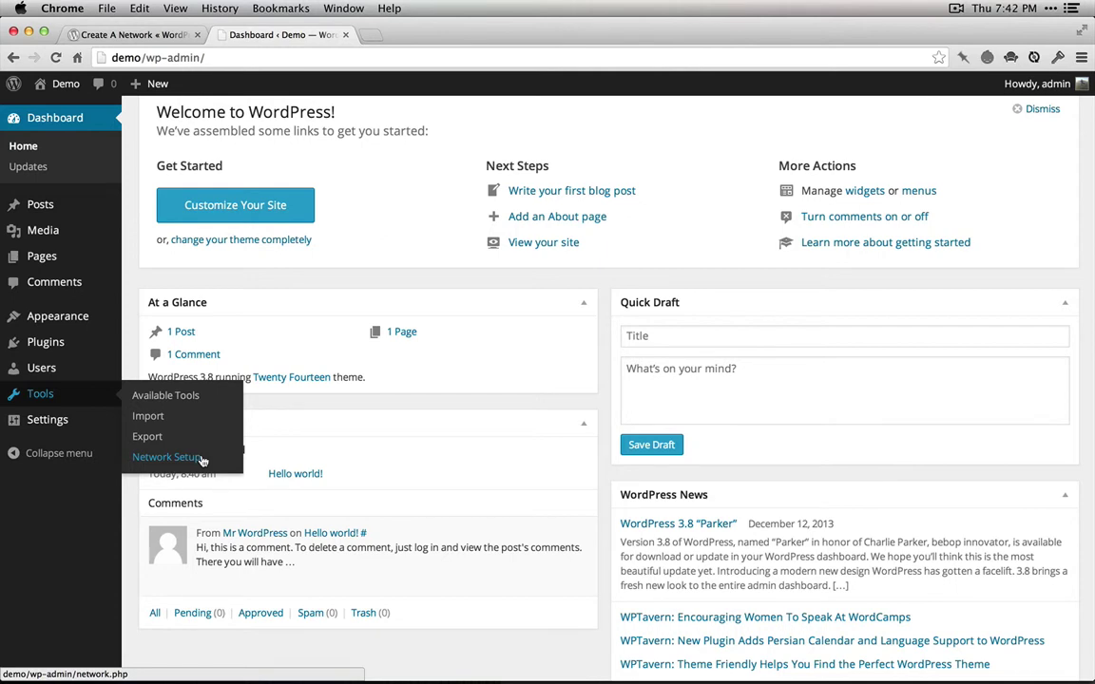
pyautogui.click(201, 460)
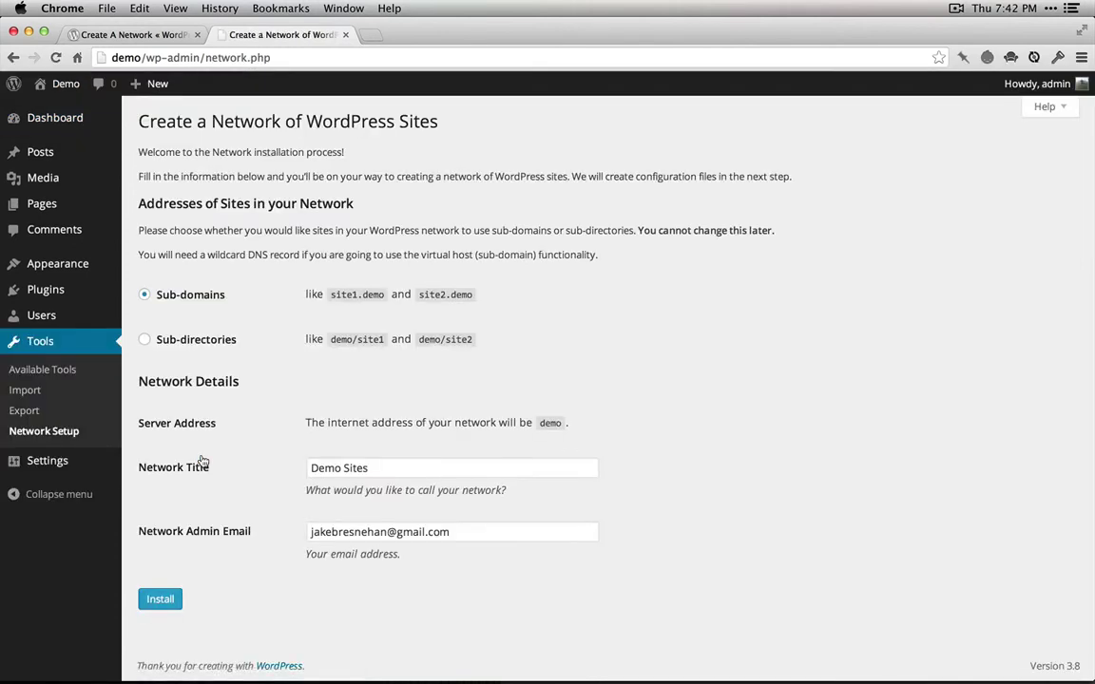
pyautogui.scroll(-1, 383, 271)
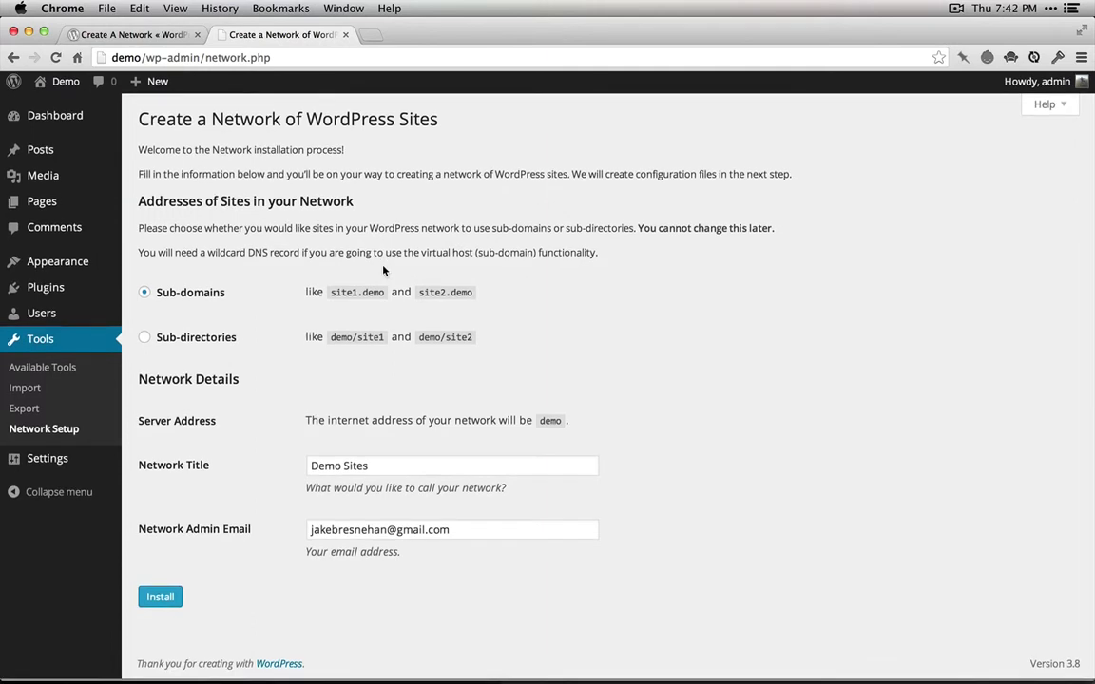
pyautogui.click(217, 348)
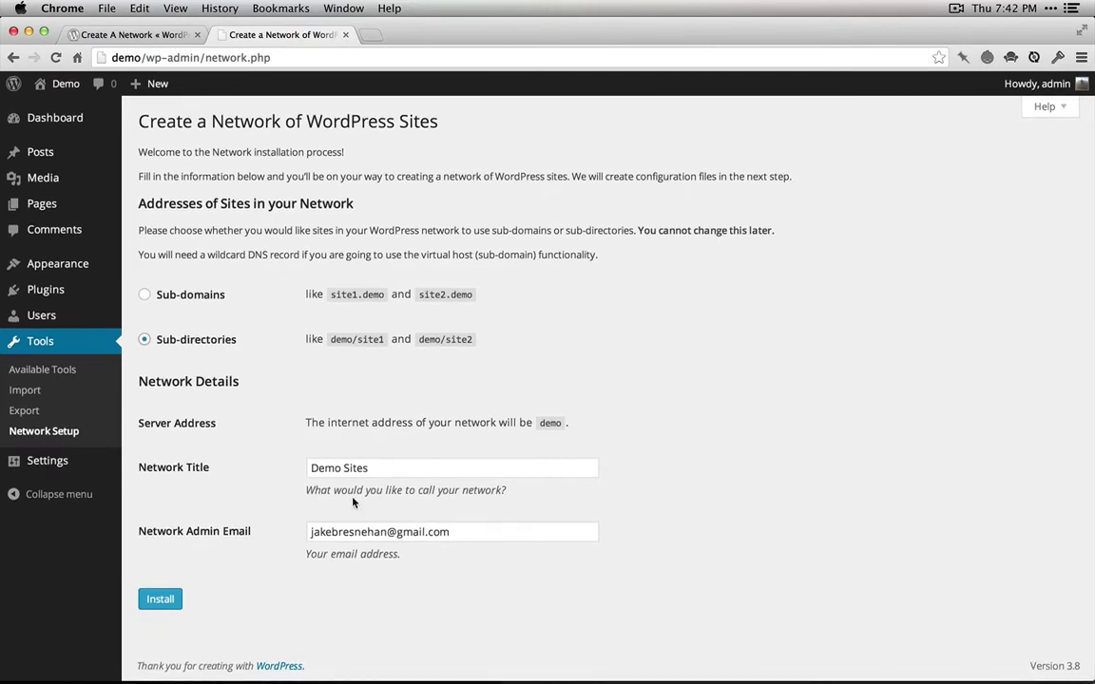
pyautogui.click(162, 599)
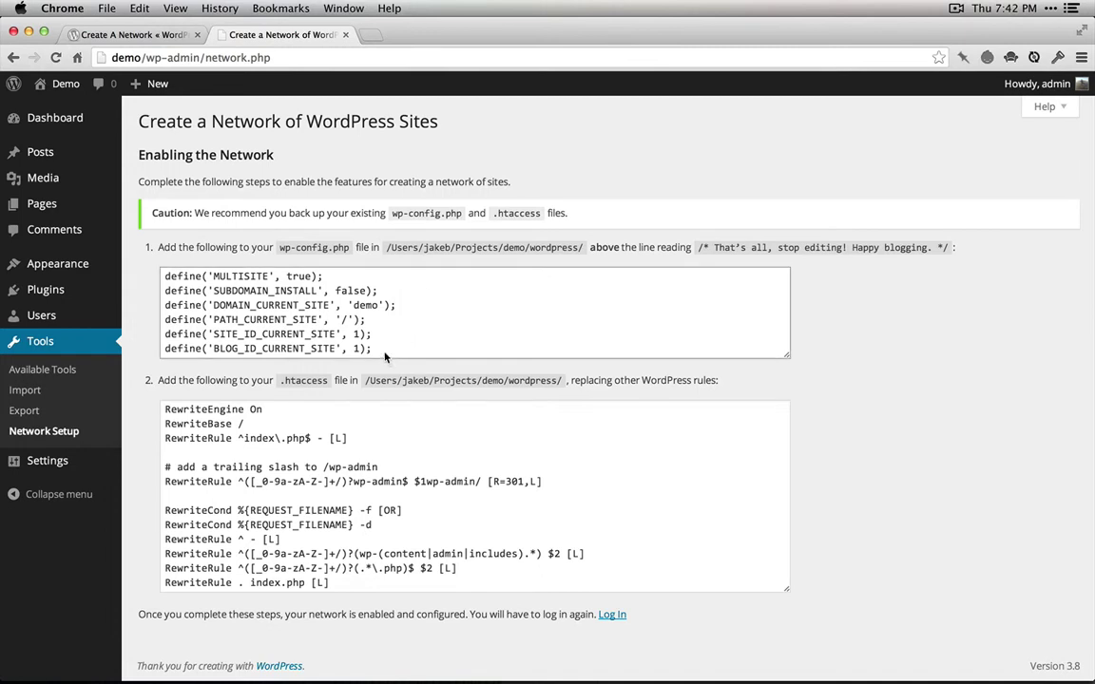
# Copy the six multisite define() lines from the wp-config.php code box on the setup page
pyautogui.moveTo(373, 349); pyautogui.dragTo(165, 274)
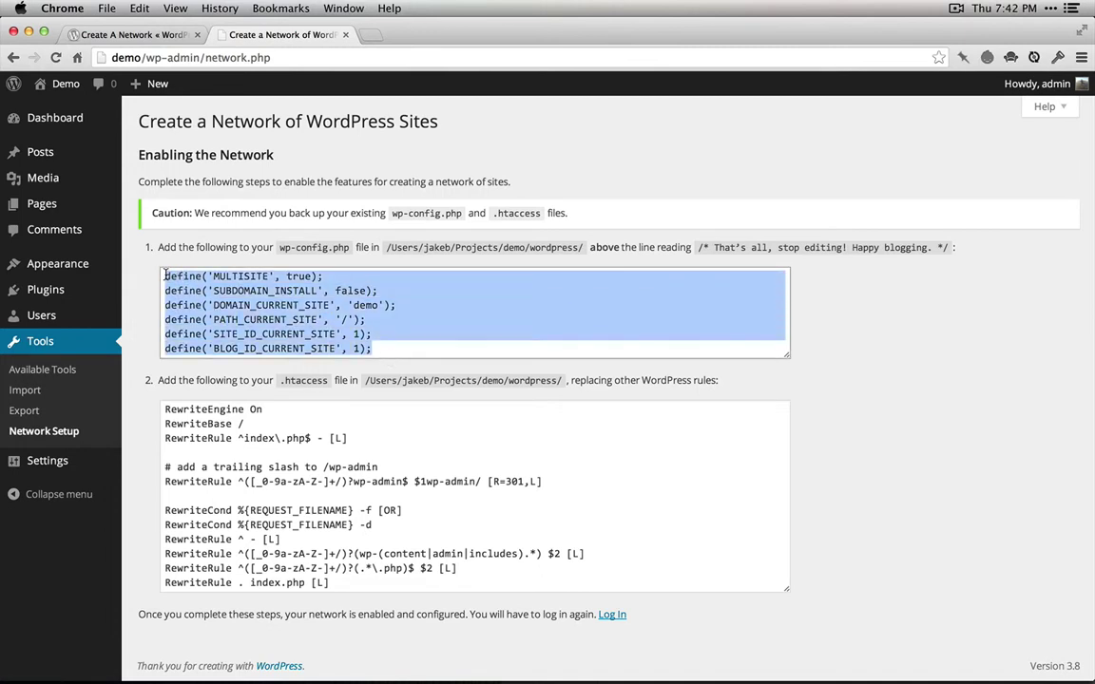
pyautogui.press('super+c')
pyautogui.press('super+Tab')
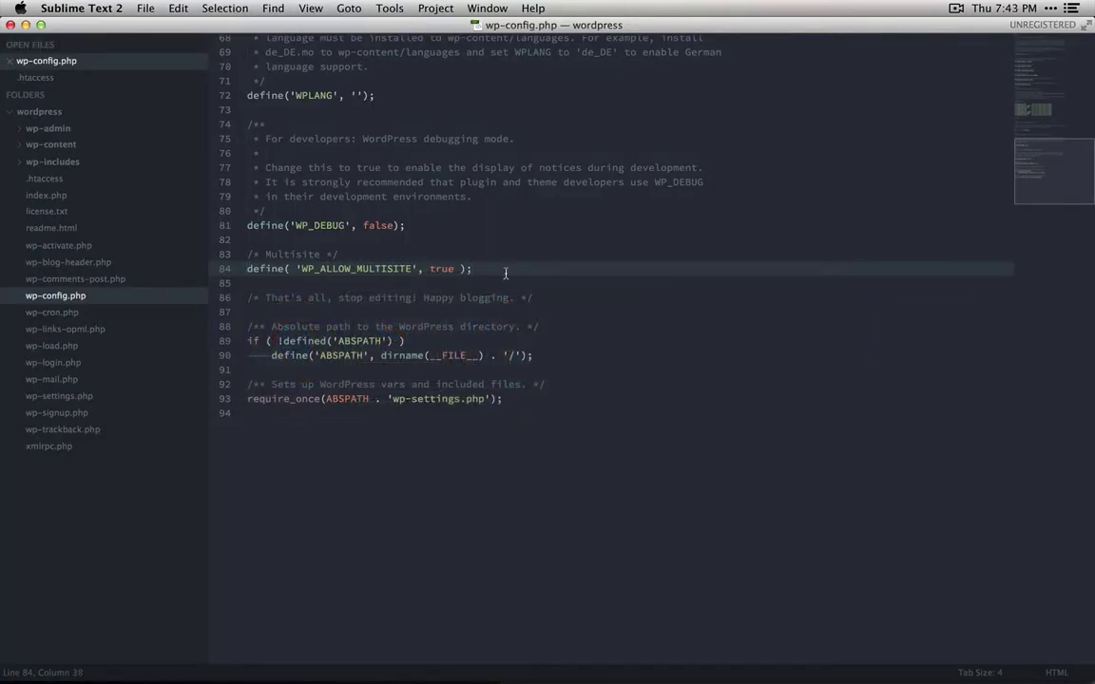
# Paste the six multisite define() lines below line 84 of wp-config.php and save it
pyautogui.press('Return')
pyautogui.press('Return')
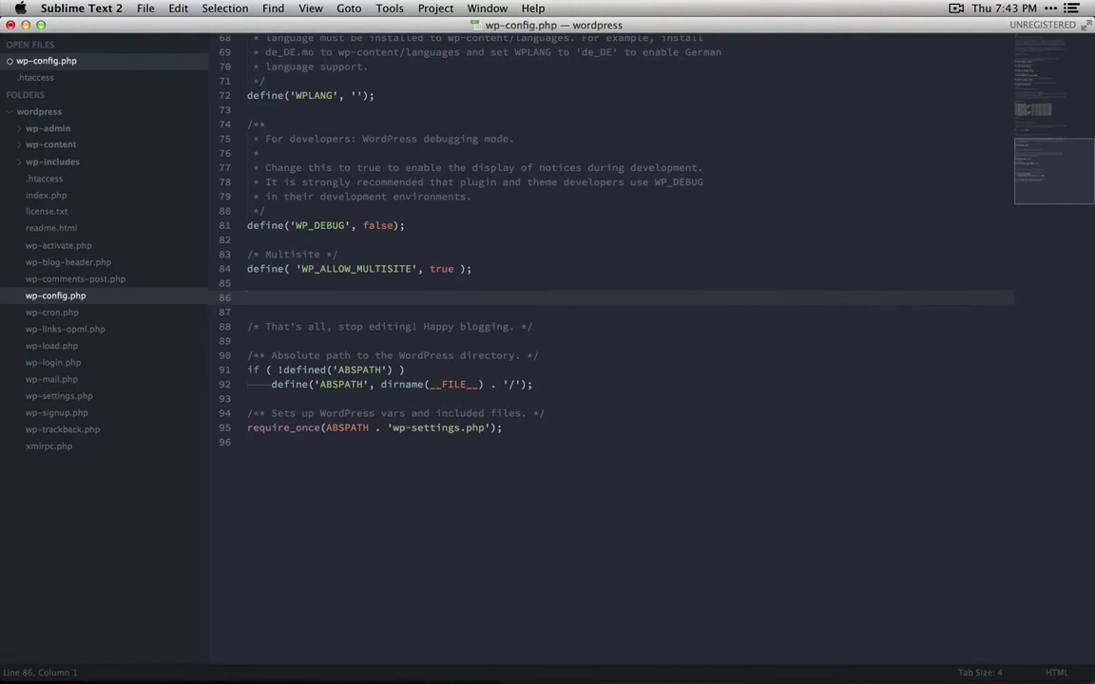
pyautogui.press('super+v')
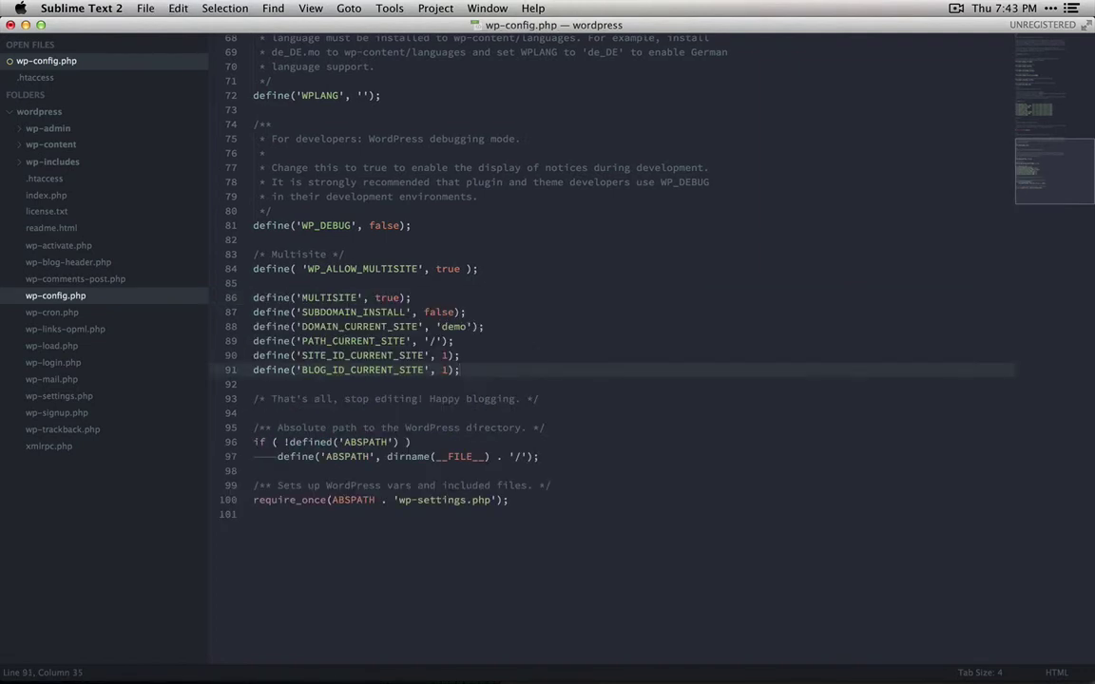
pyautogui.press('super+s')
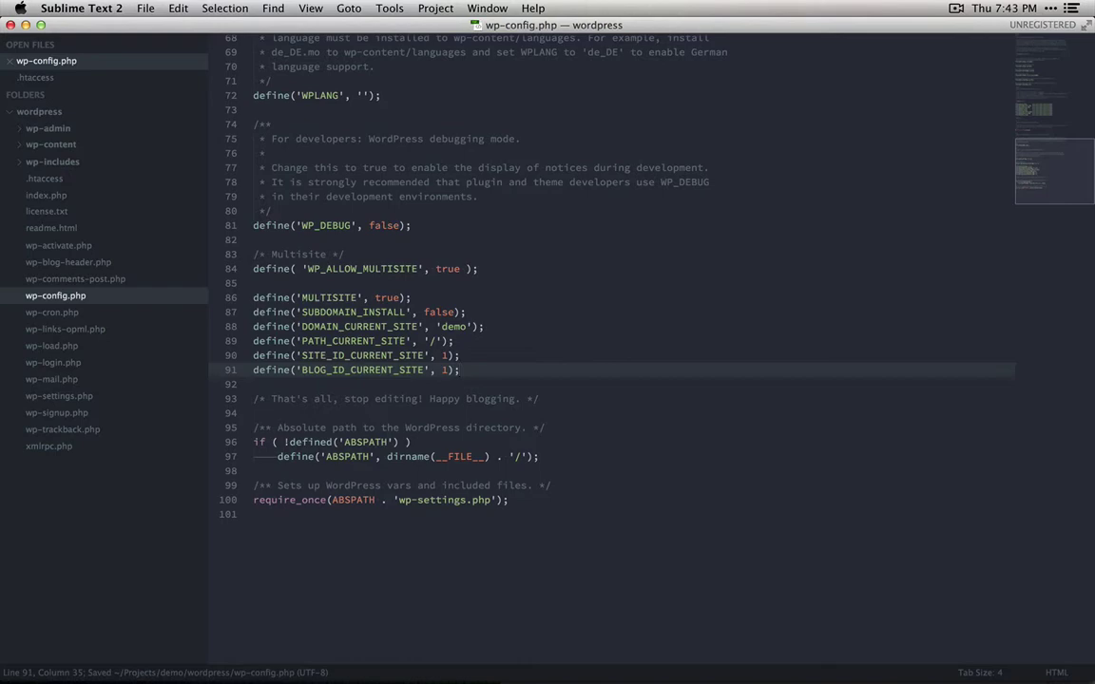
pyautogui.press('super+Tab')
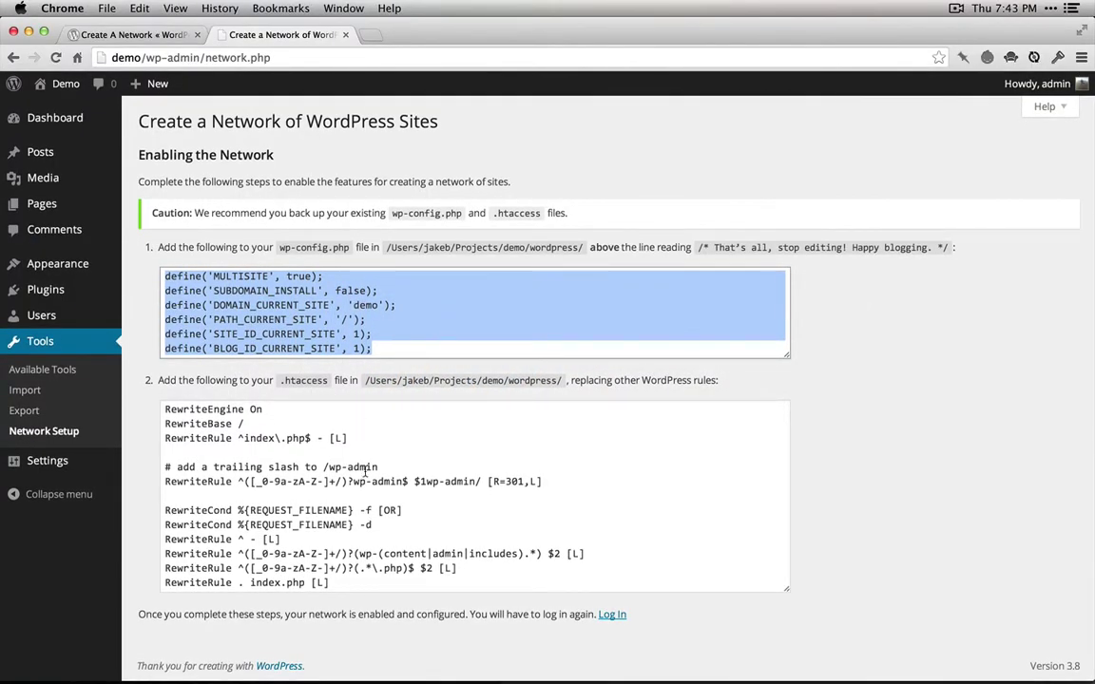
# Select the network's .htaccess rewrite rules from the Network Setup page
pyautogui.moveTo(356, 585); pyautogui.dragTo(166, 409)
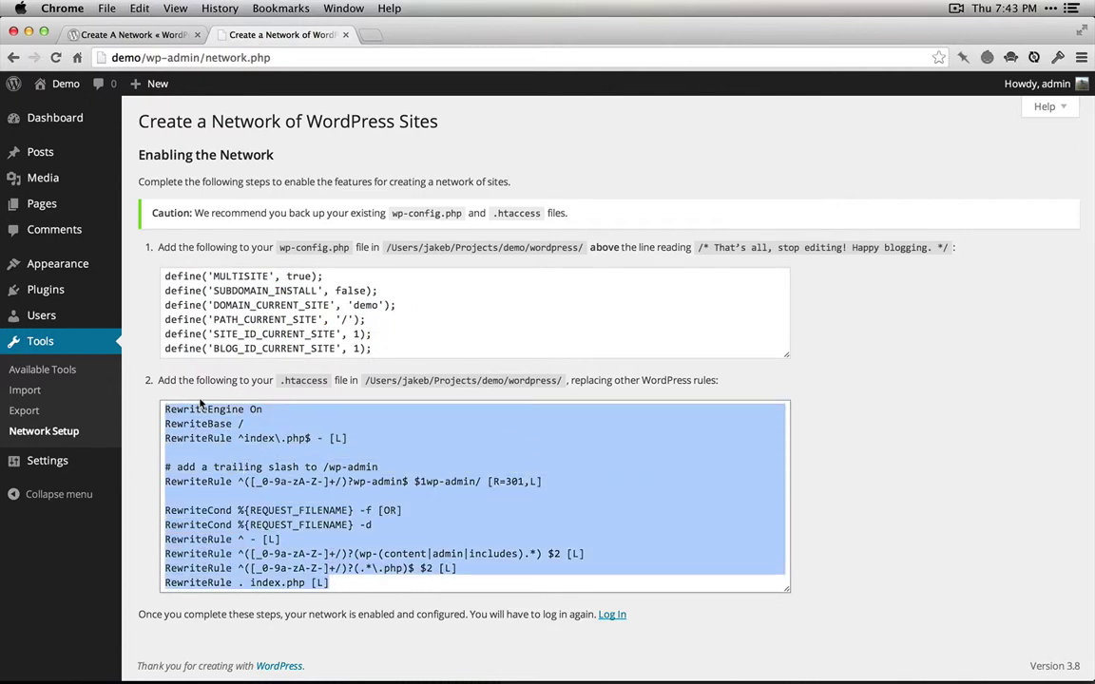
pyautogui.press('super+Tab')
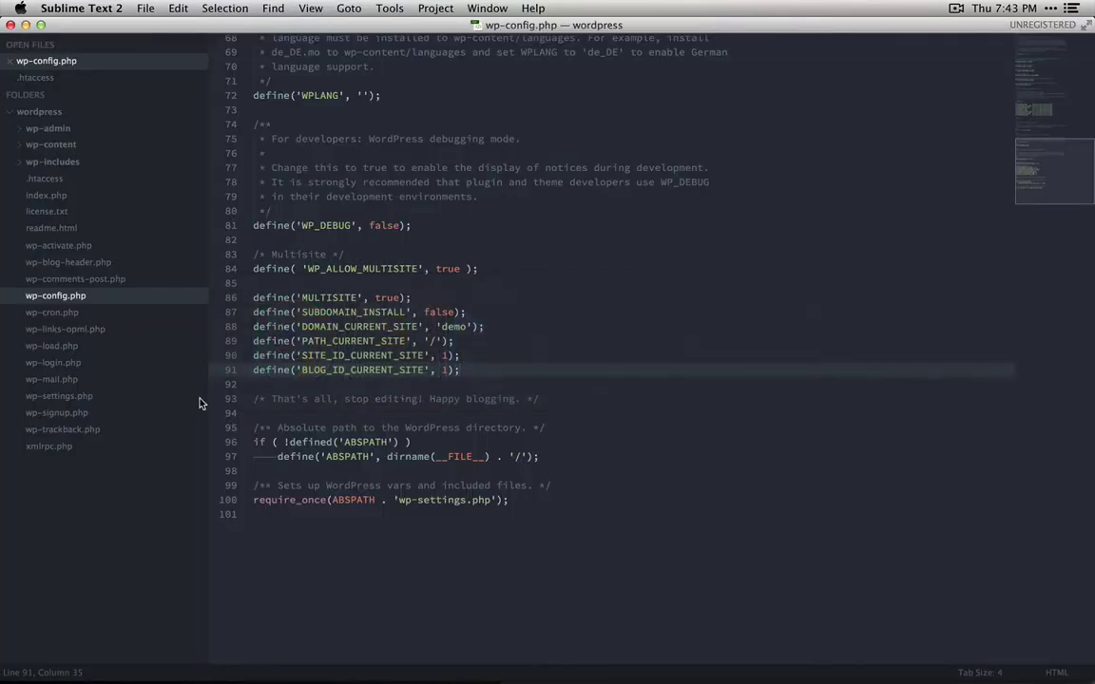
# Replace the old WordPress block in .htaccess with the network rewrite rules and save
pyautogui.click(37, 78)
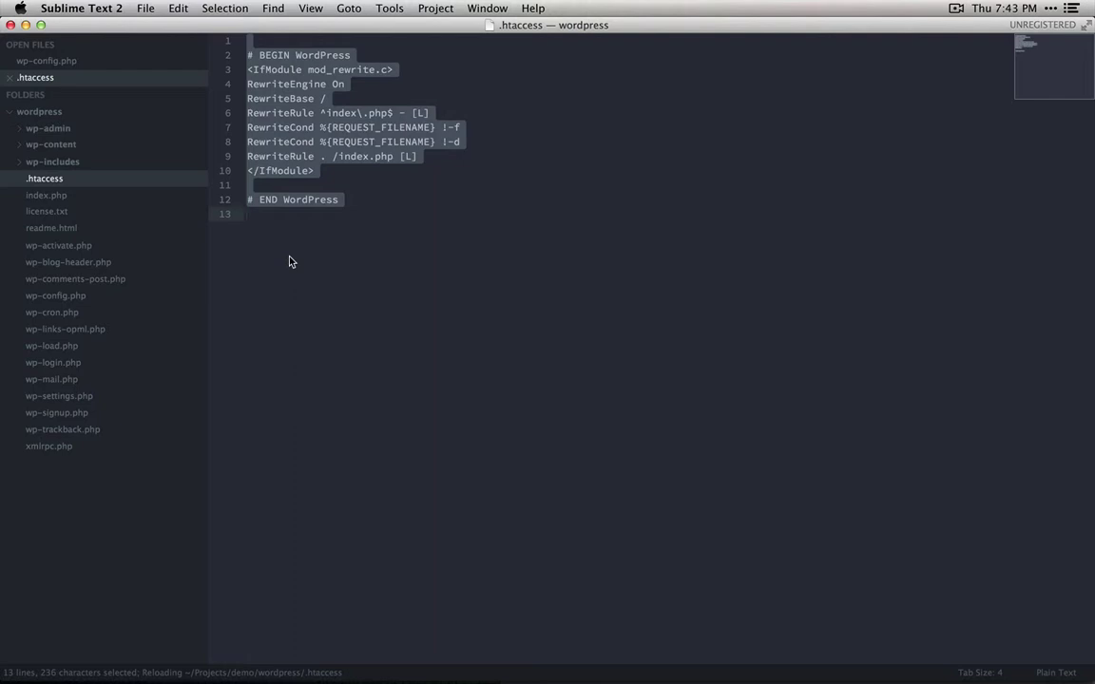
pyautogui.press('super+v')
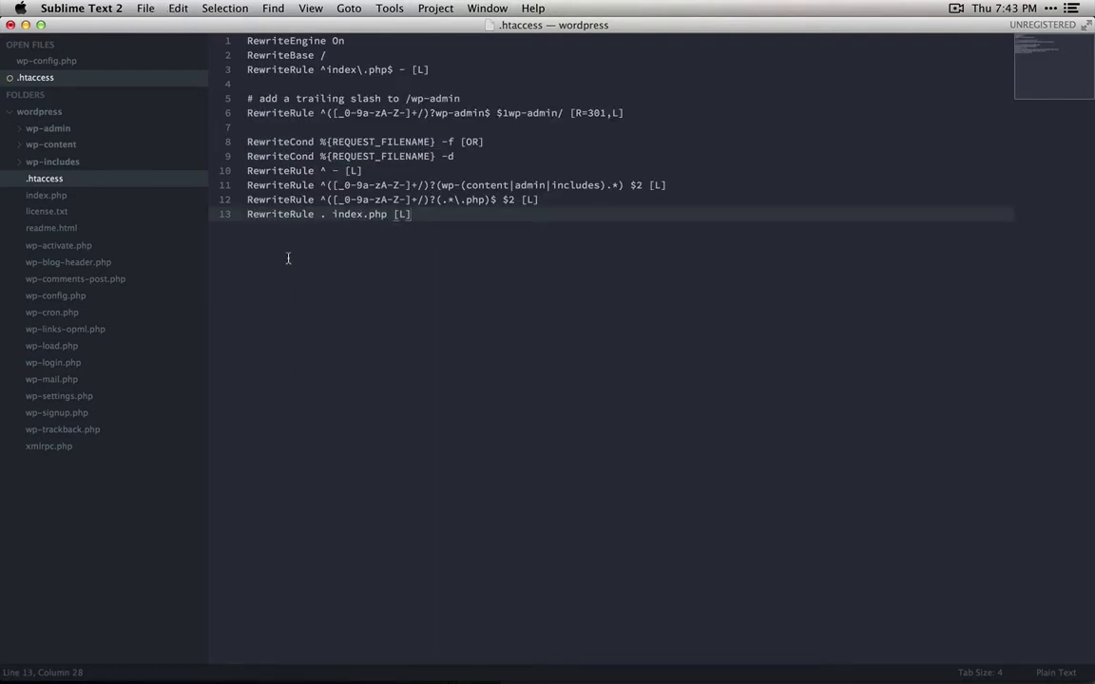
pyautogui.press('super+s')
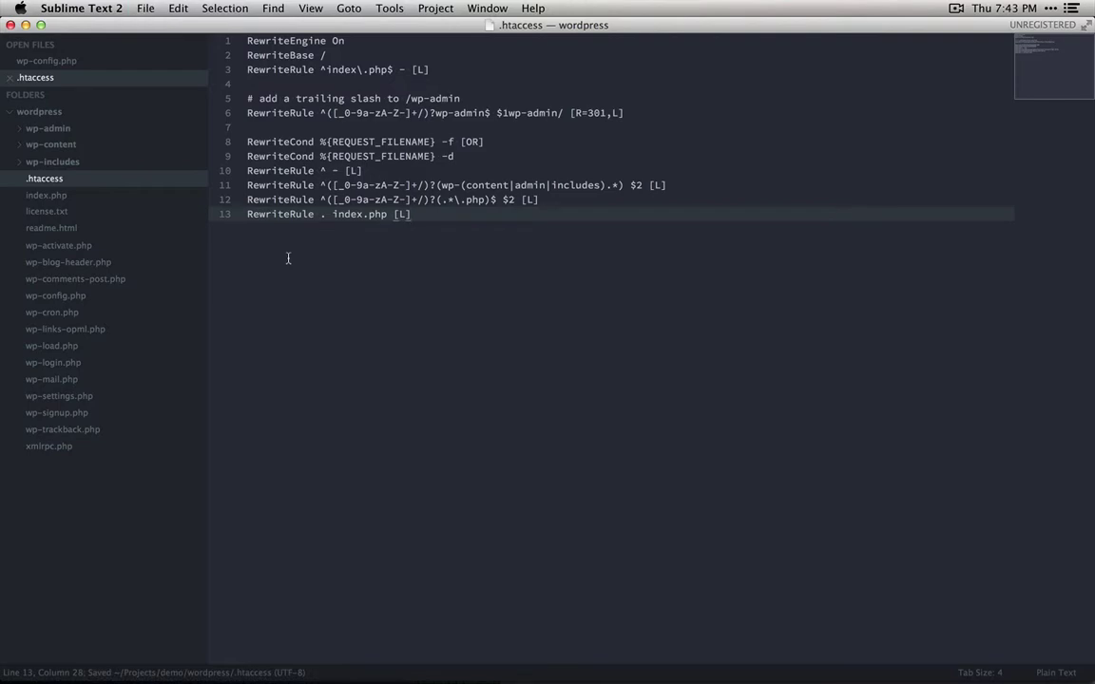
pyautogui.press('super+Tab')
# Reload the page, confirm form resubmission, and sign in again as admin with the password
pyautogui.click(825, 324)
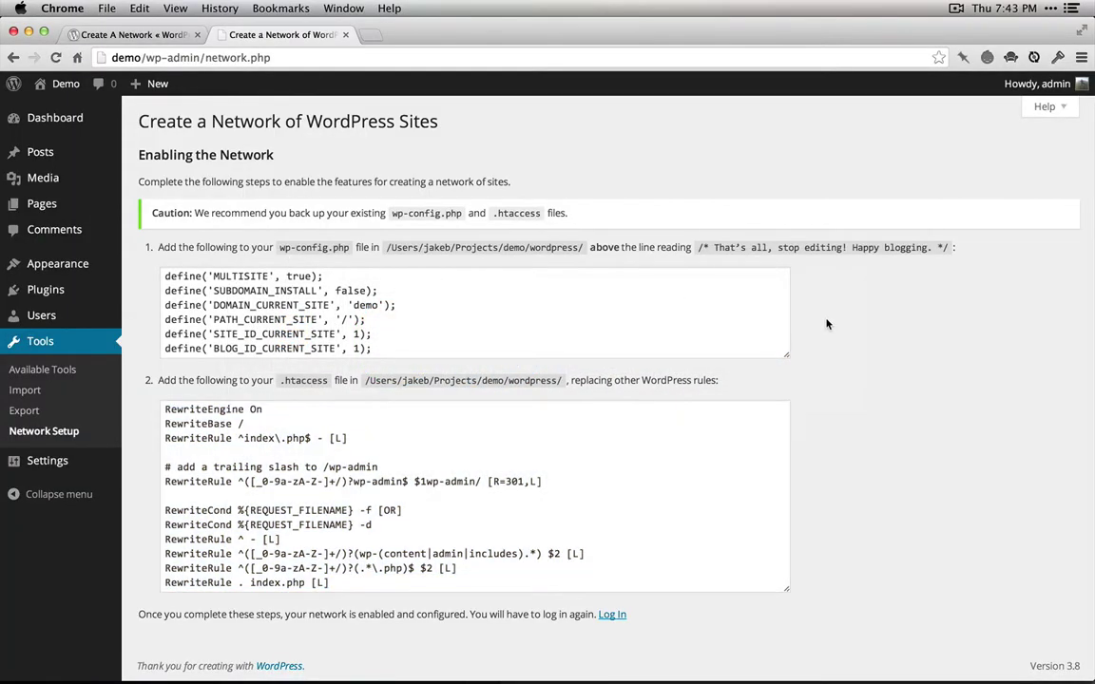
pyautogui.press('super+r')
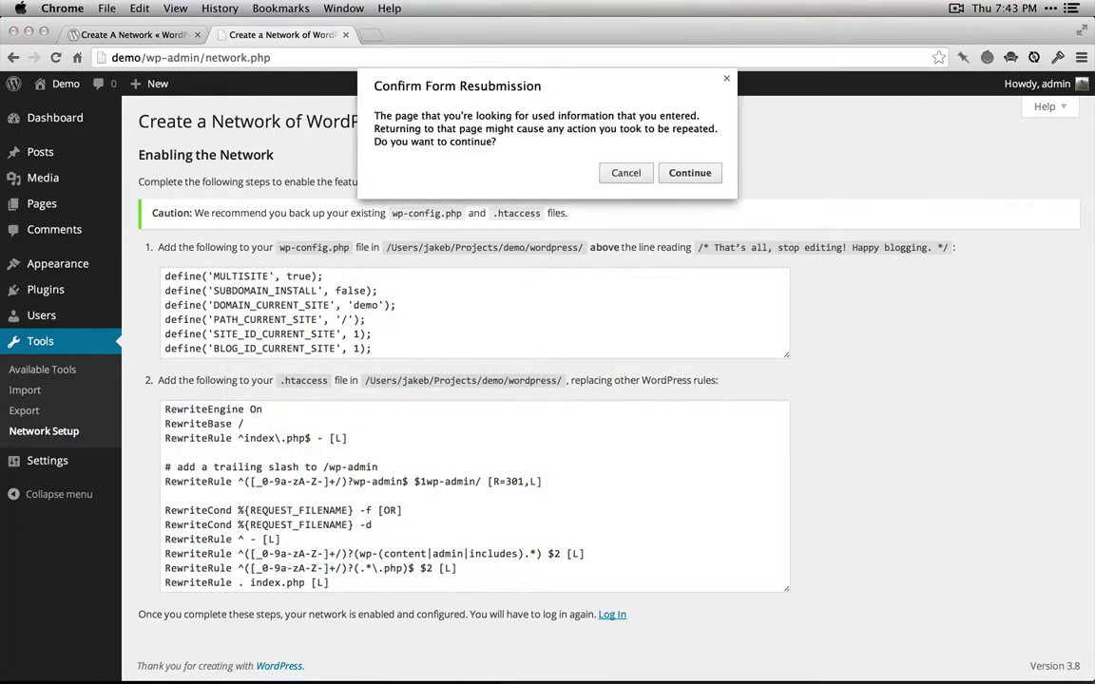
pyautogui.click(710, 179)
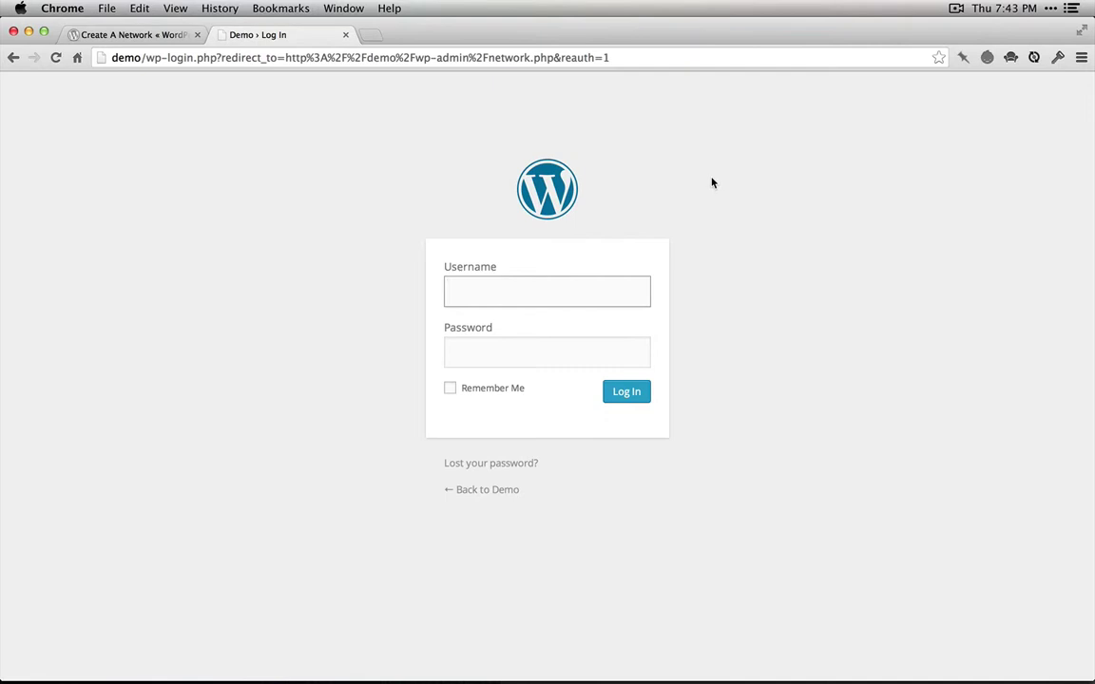
pyautogui.write('admin')
pyautogui.press('Tab')
pyautogui.write('••••••••••••')
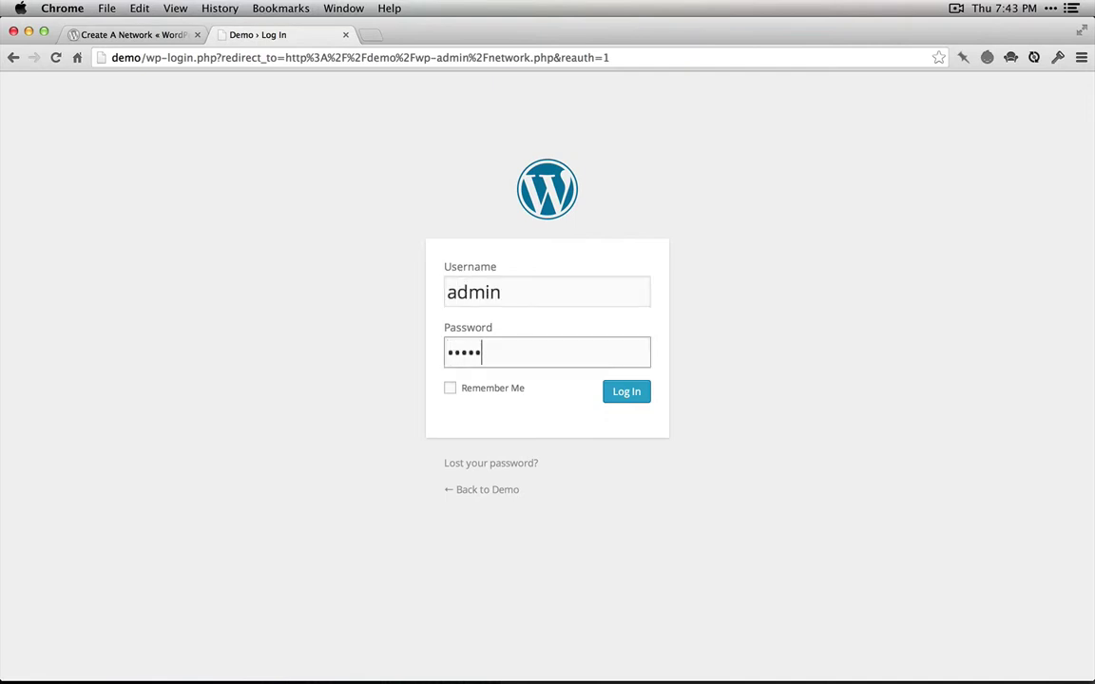
pyautogui.write('•')
pyautogui.press('Return')
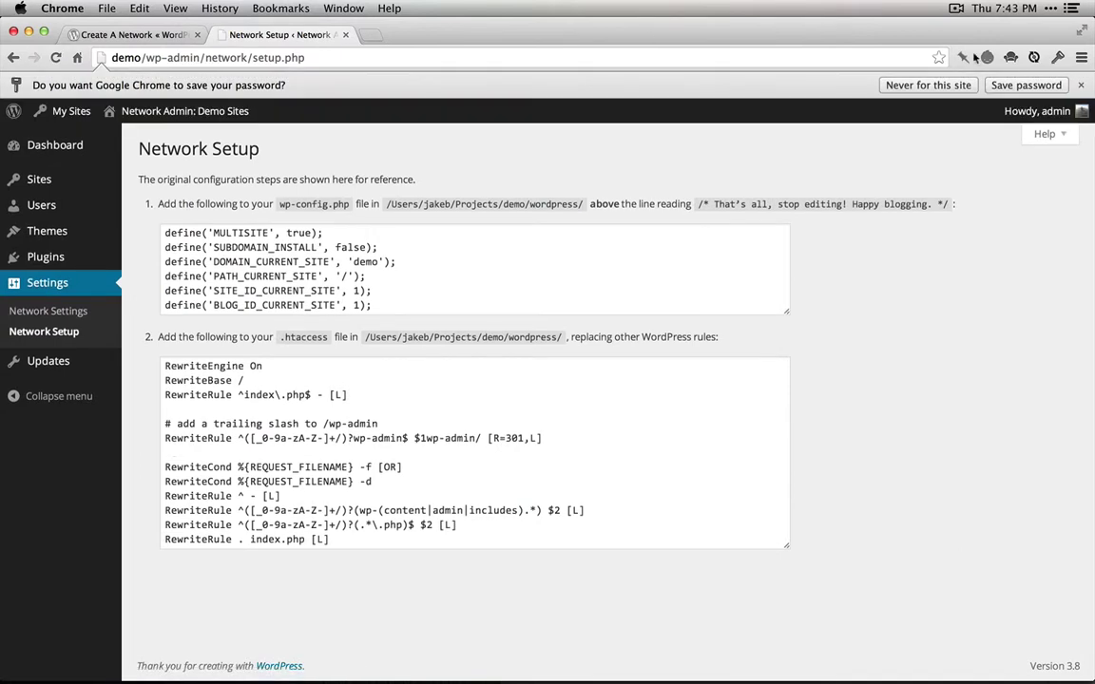
# Decline saving the password, look through Network Settings, then go to Network Admin's Sites
pyautogui.click(969, 85)
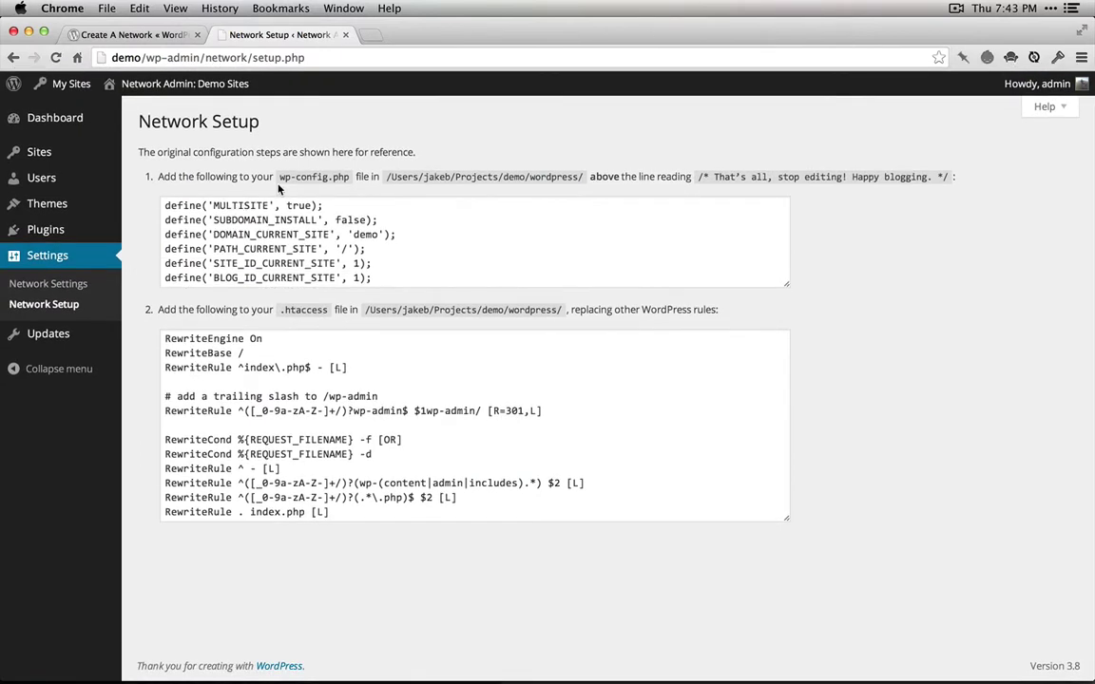
pyautogui.click(78, 288)
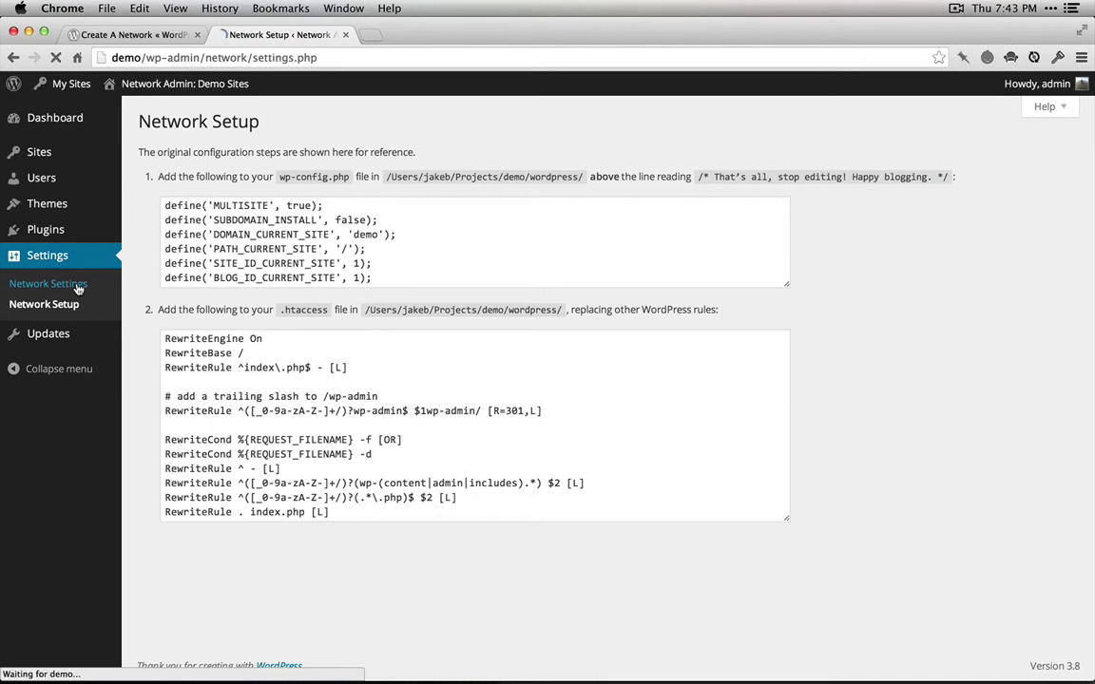
pyautogui.moveTo(74, 88)
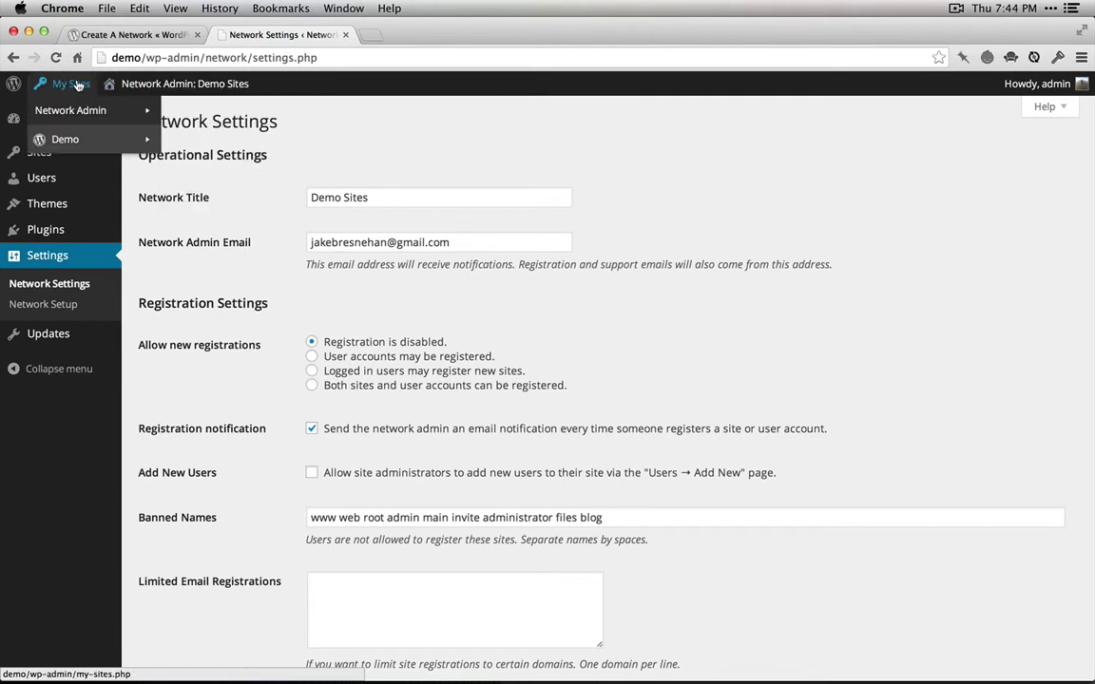
pyautogui.moveTo(78, 142)
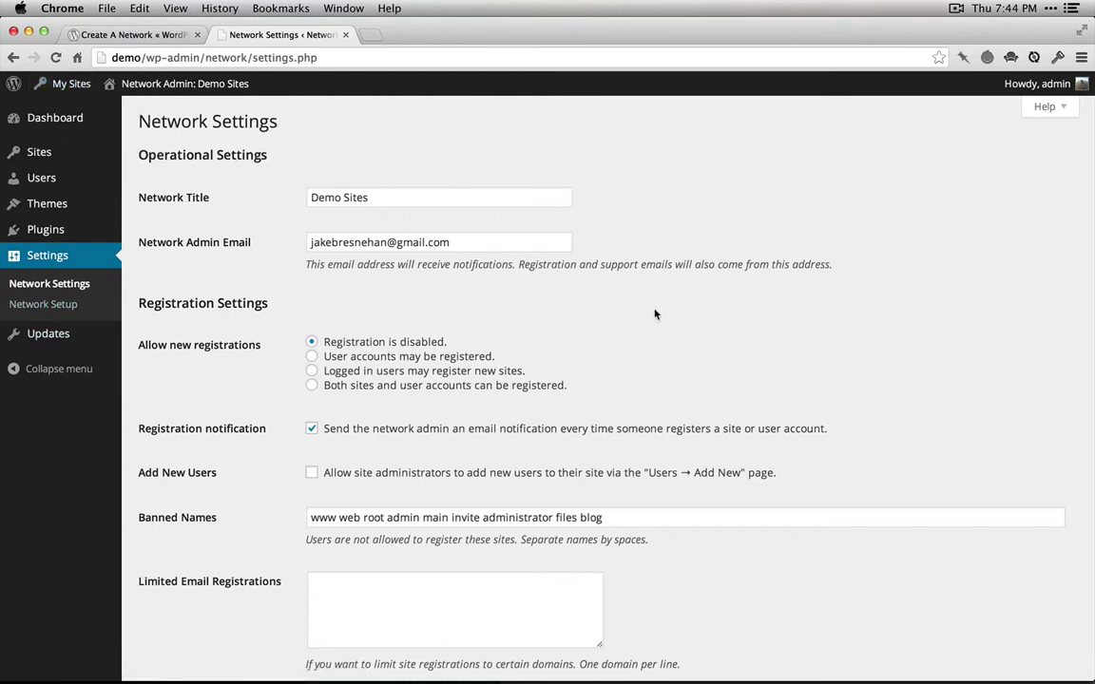
pyautogui.scroll(-15, 658, 314)
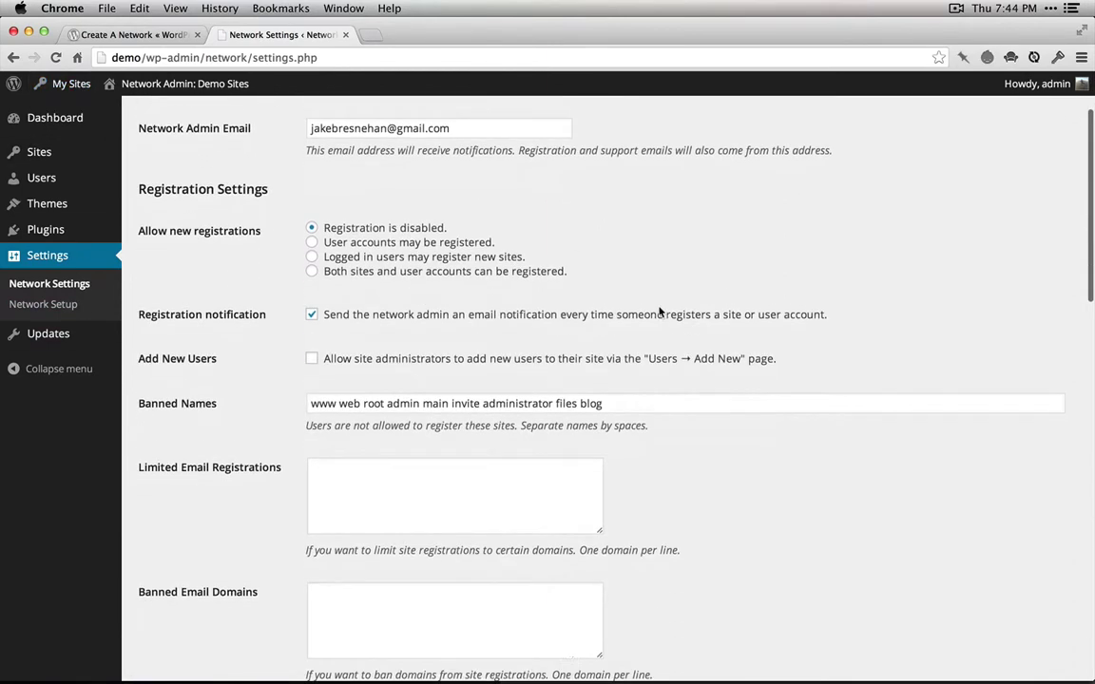
pyautogui.scroll(-5, 658, 307)
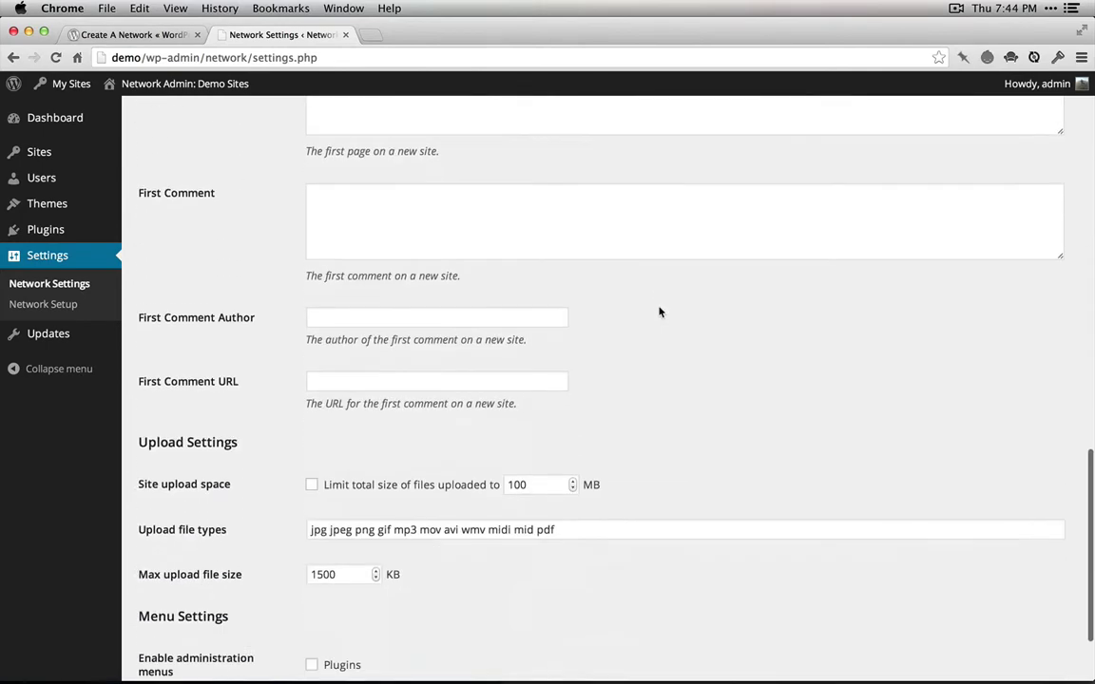
pyautogui.scroll(20, 659, 311)
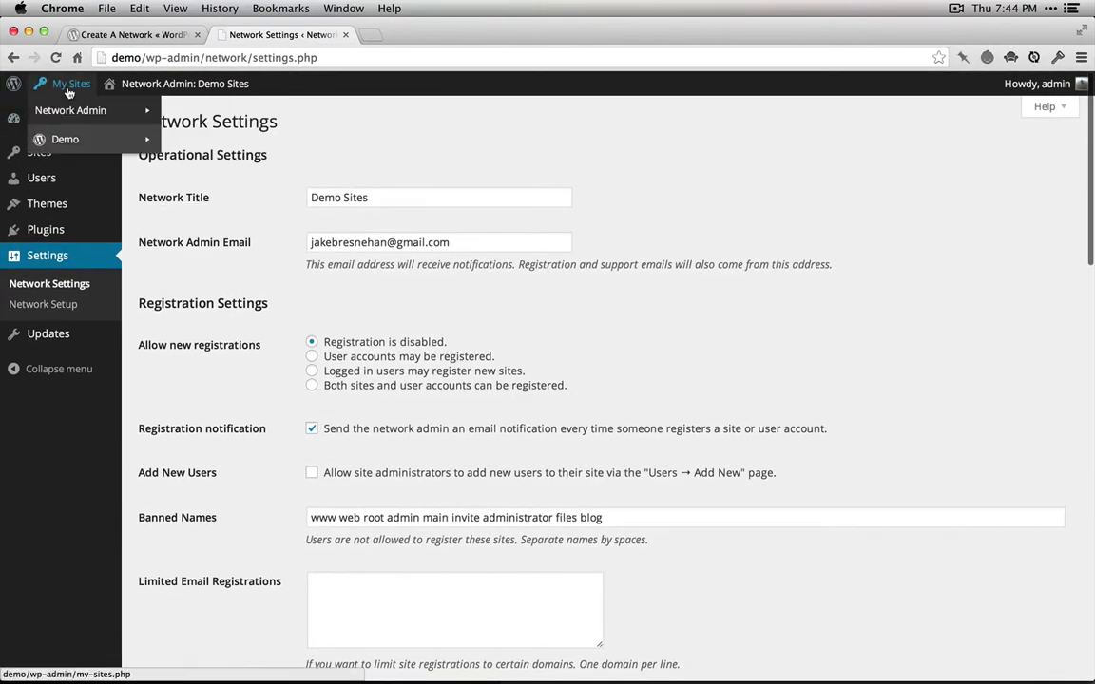
pyautogui.click(215, 140)
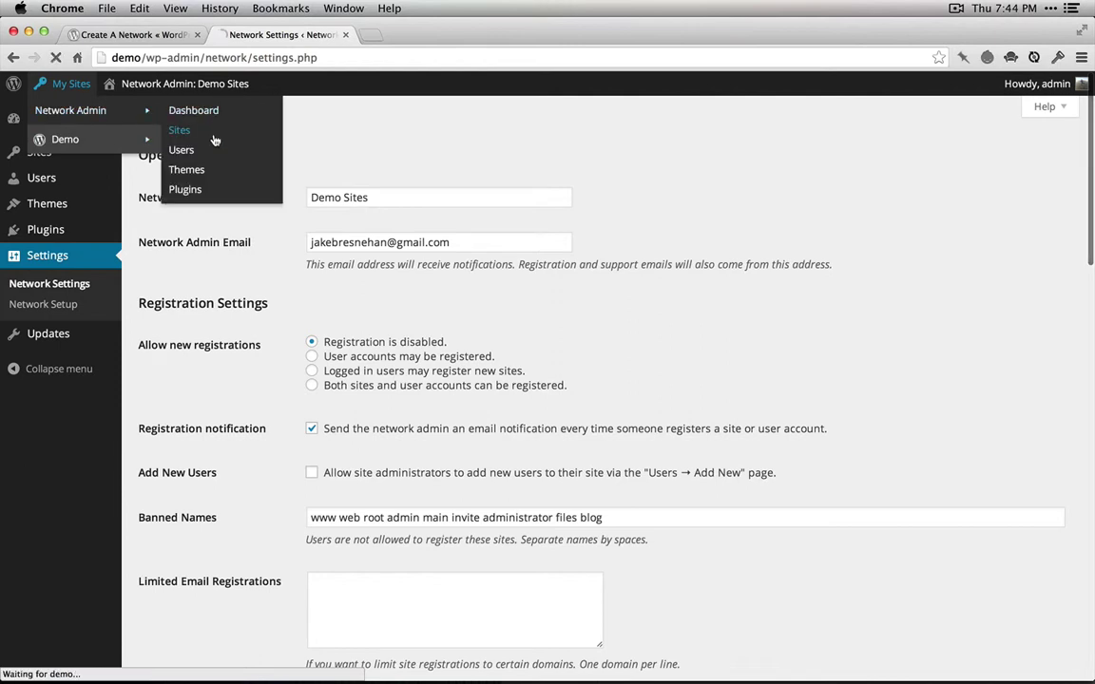
# Add a site at address 'test' titled 'Test' with the admin's e-mail, then open its Dashboard
pyautogui.click(219, 124)
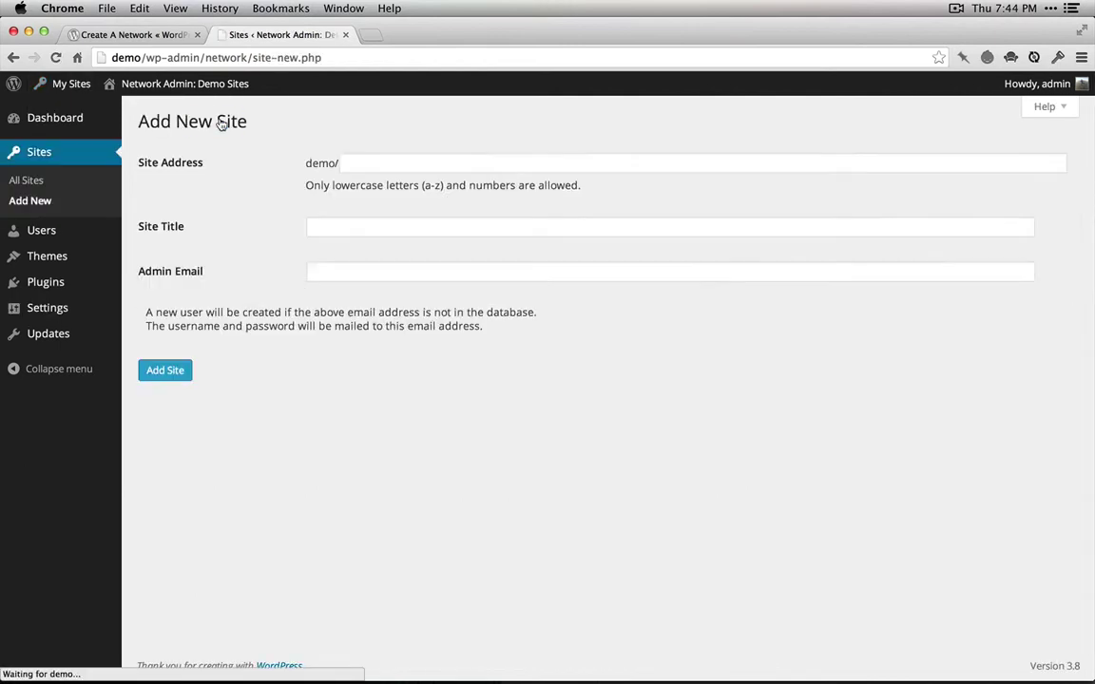
pyautogui.click(435, 164)
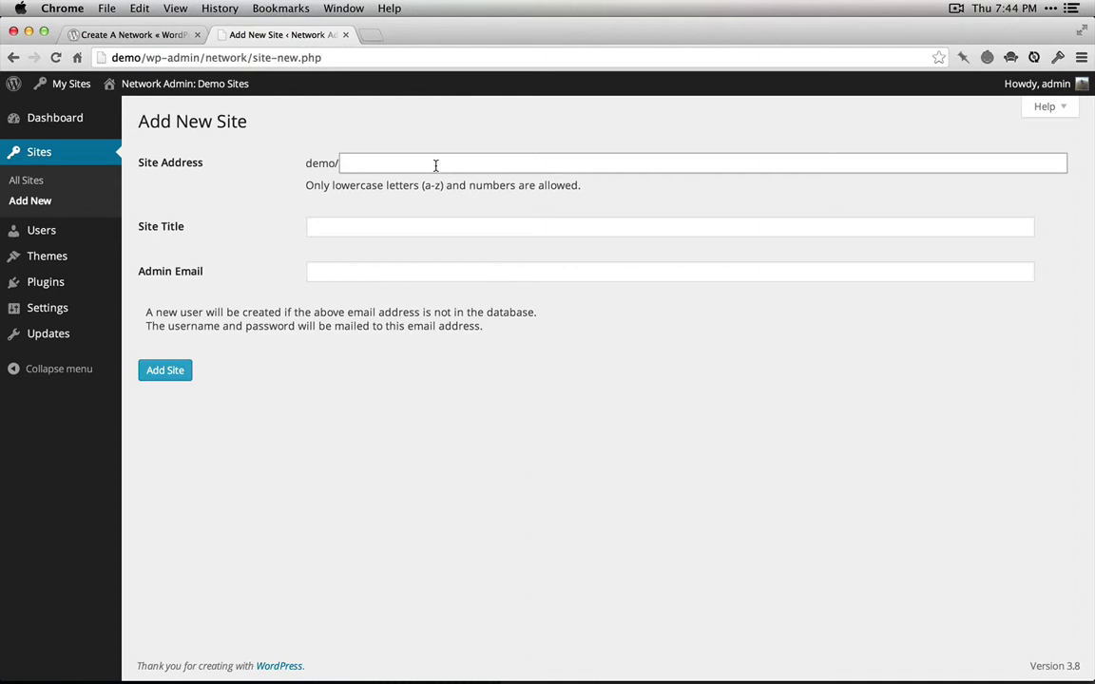
pyautogui.press('BackSpace')
pyautogui.press('BackSpace')
pyautogui.write('test')
pyautogui.click(311, 226)
pyautogui.write('Test')
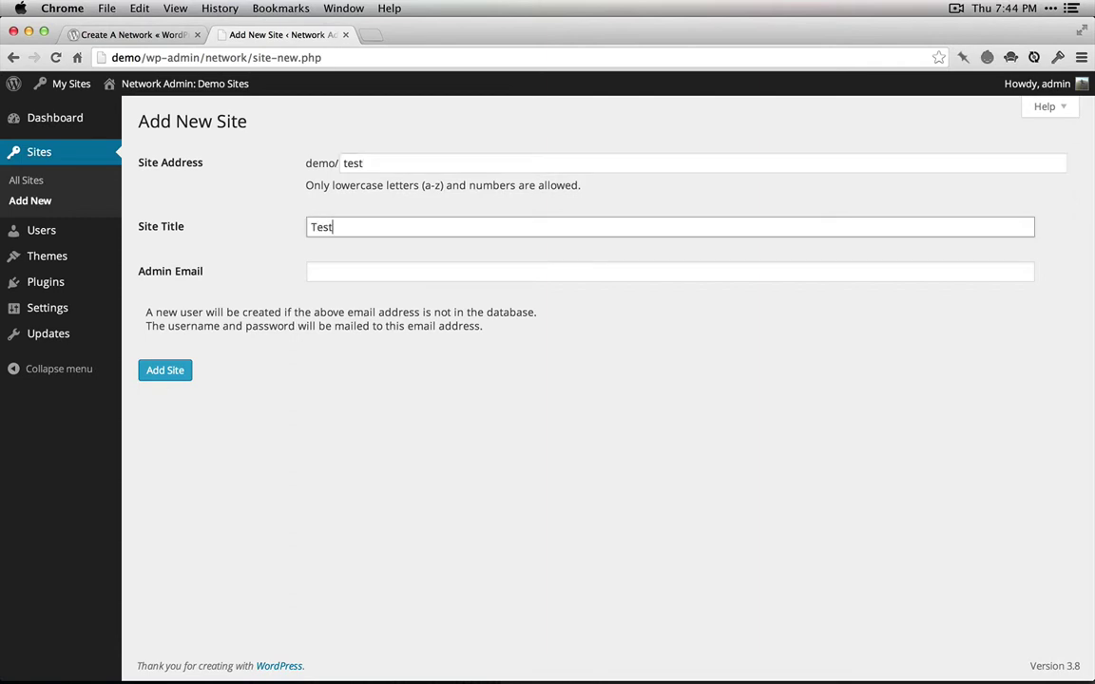
pyautogui.press('Tab')
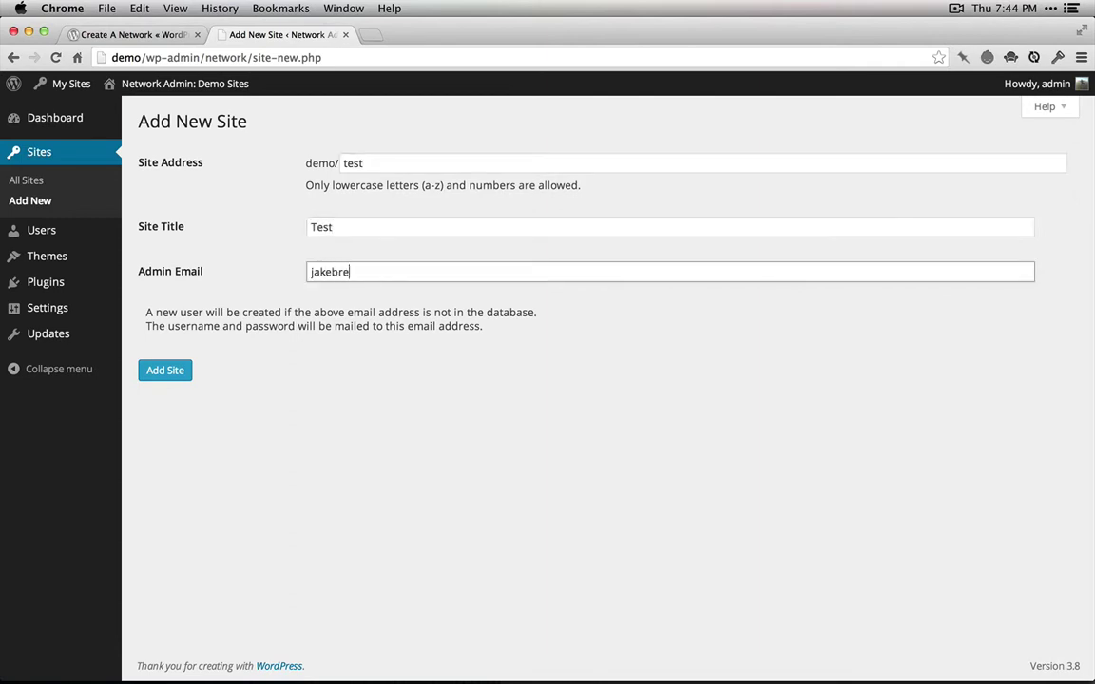
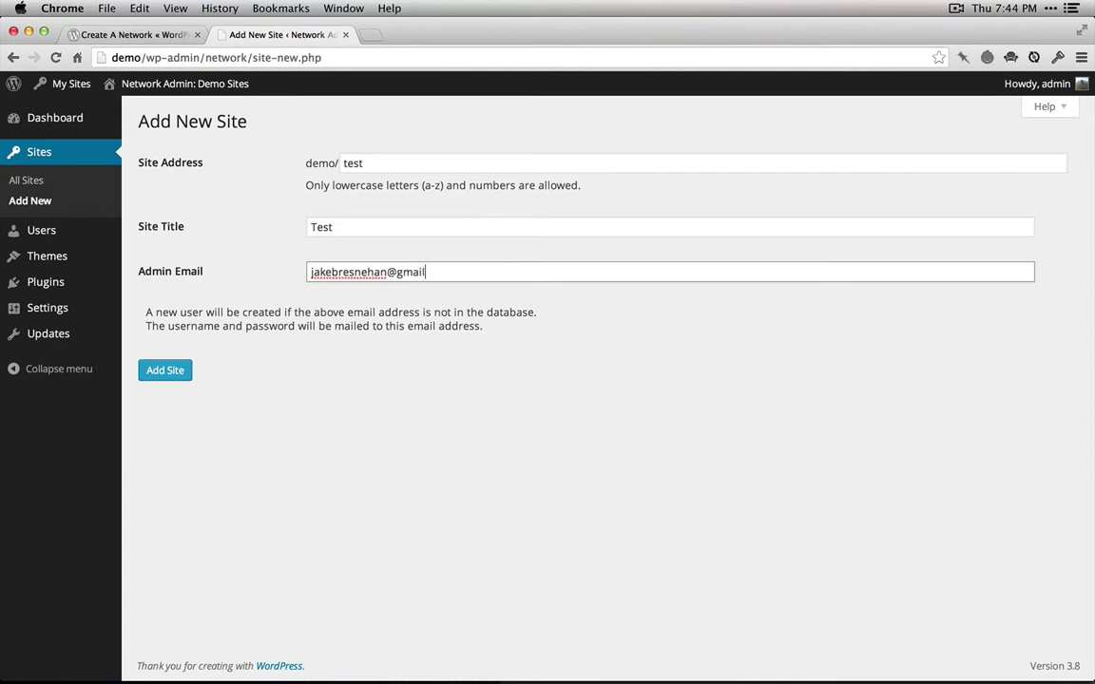
pyautogui.click(180, 371)
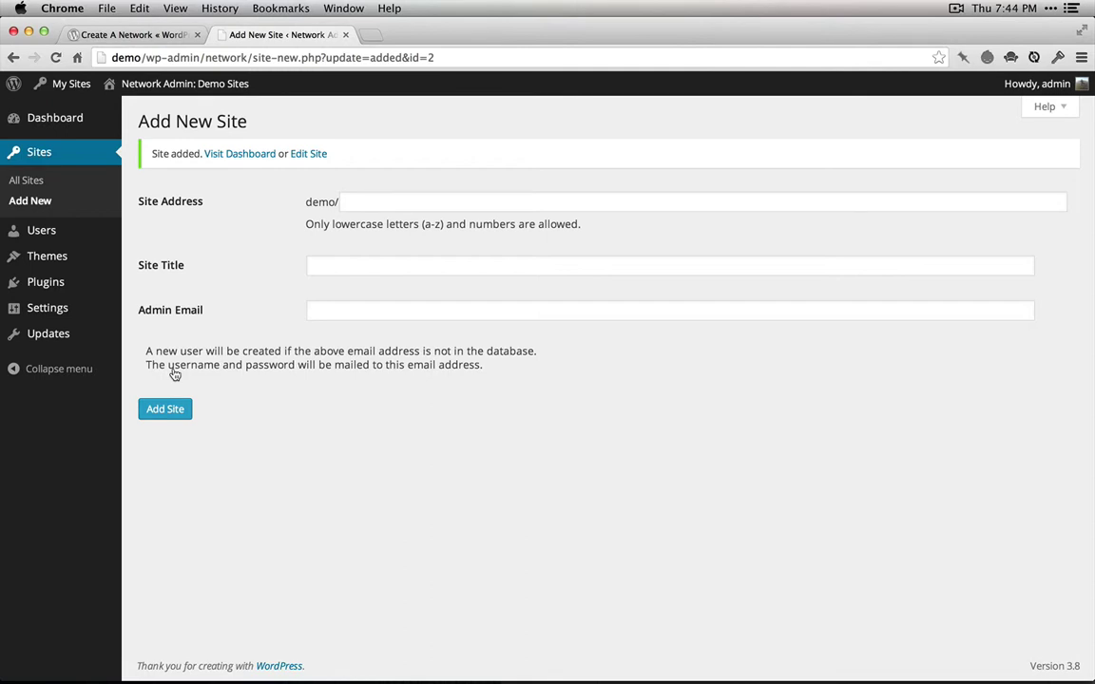
pyautogui.click(252, 156)
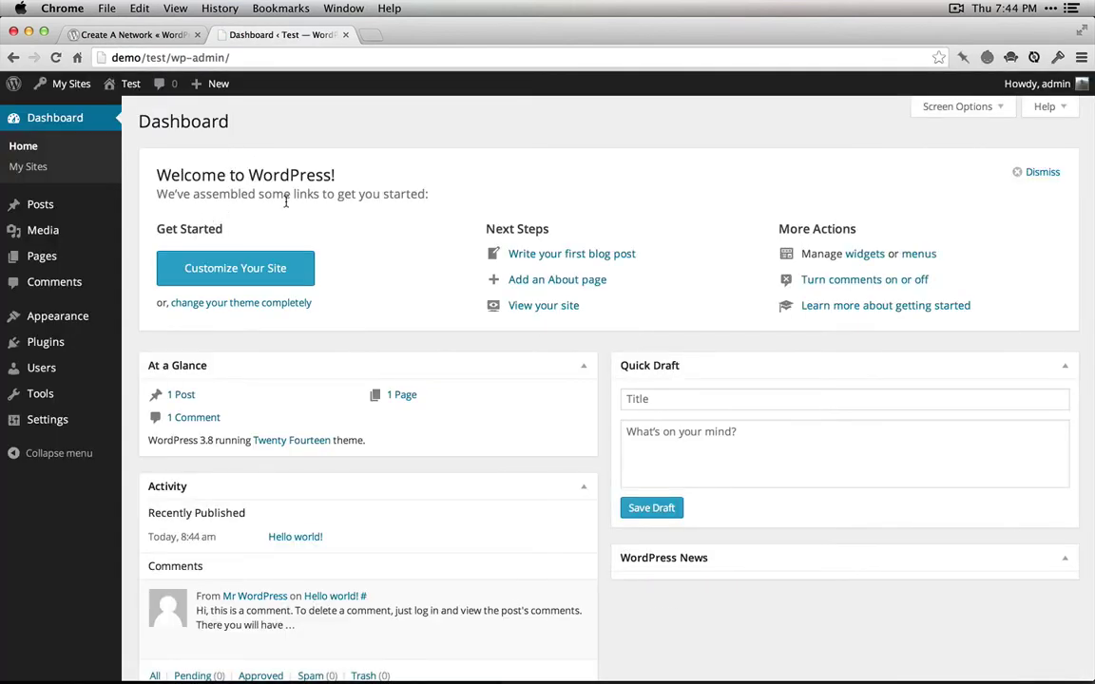
# View the Test site's front page, with its Hello World post, in a new tab
pyautogui.moveTo(142, 93)
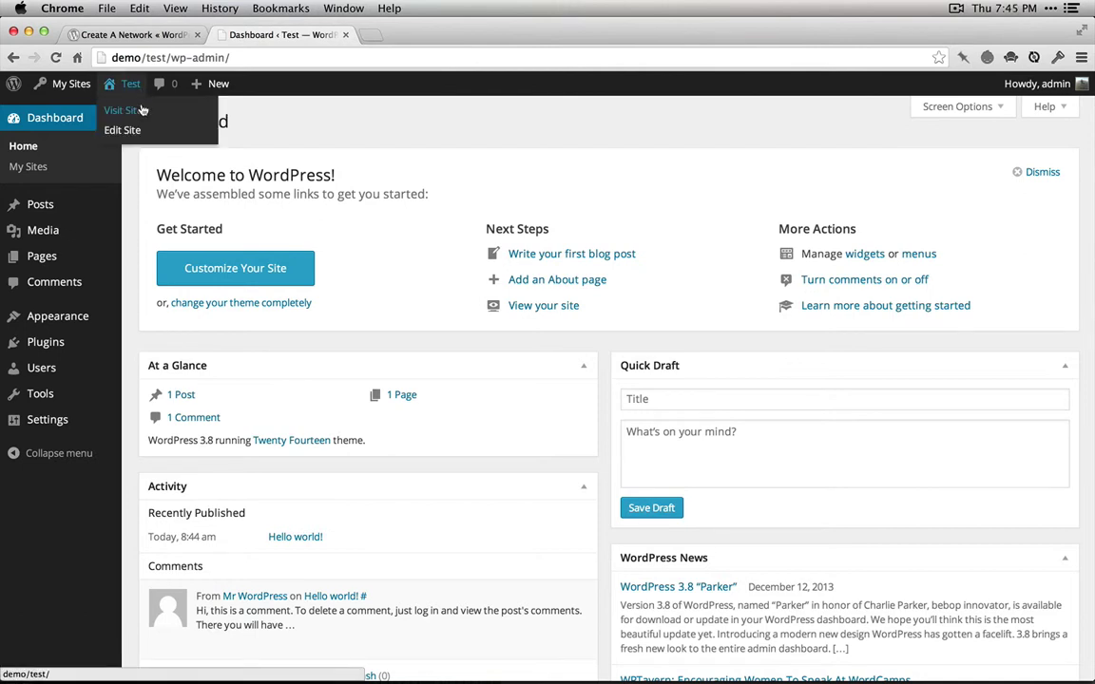
pyautogui.keyDown('super'); pyautogui.click(142, 110); pyautogui.keyUp('super')
pyautogui.hotkey('ctrl', 'Tab')
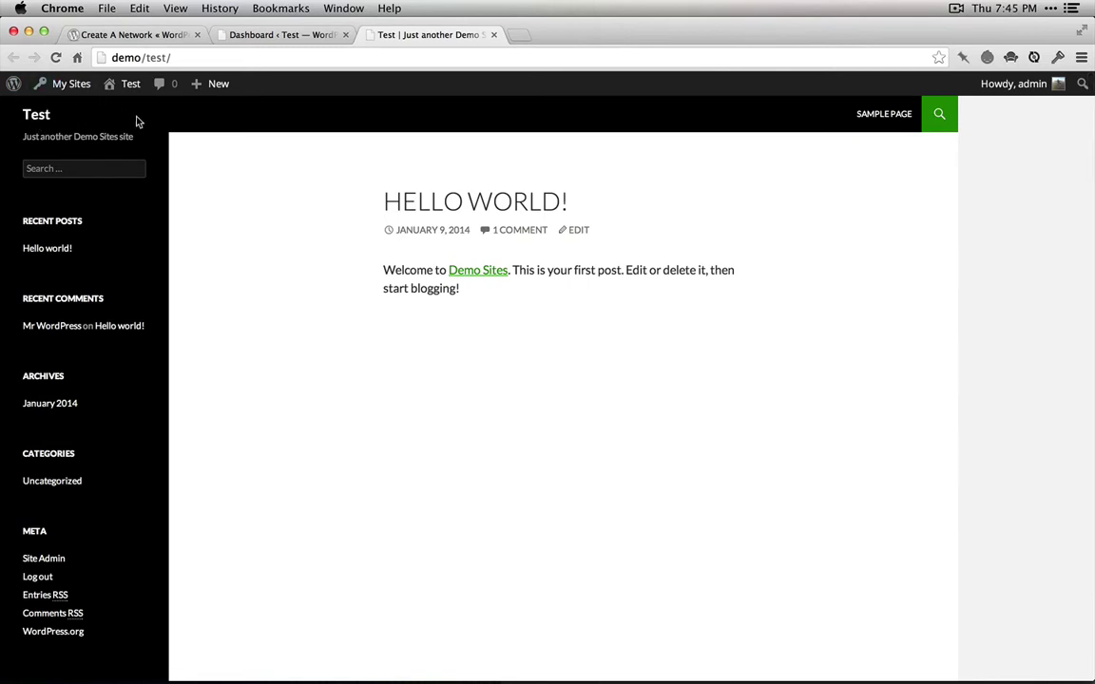
# Open the main Demo site's dashboard in a background tab via My Sites
pyautogui.moveTo(78, 88)
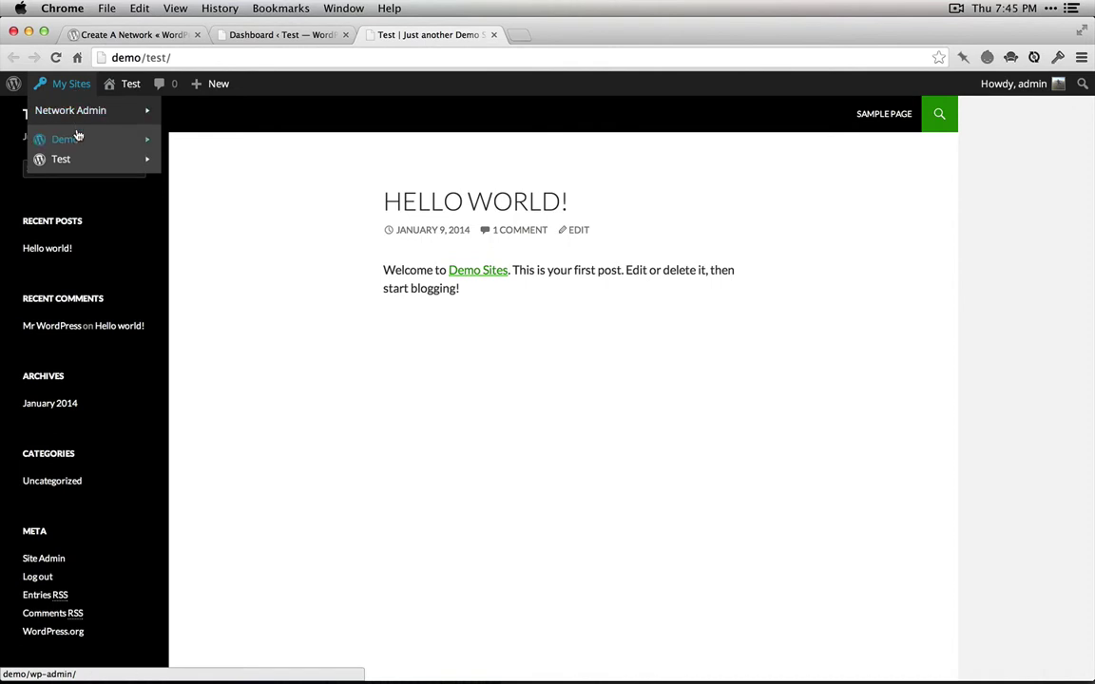
pyautogui.moveTo(80, 139)
pyautogui.keyDown('super'); pyautogui.click(204, 146); pyautogui.keyUp('super')
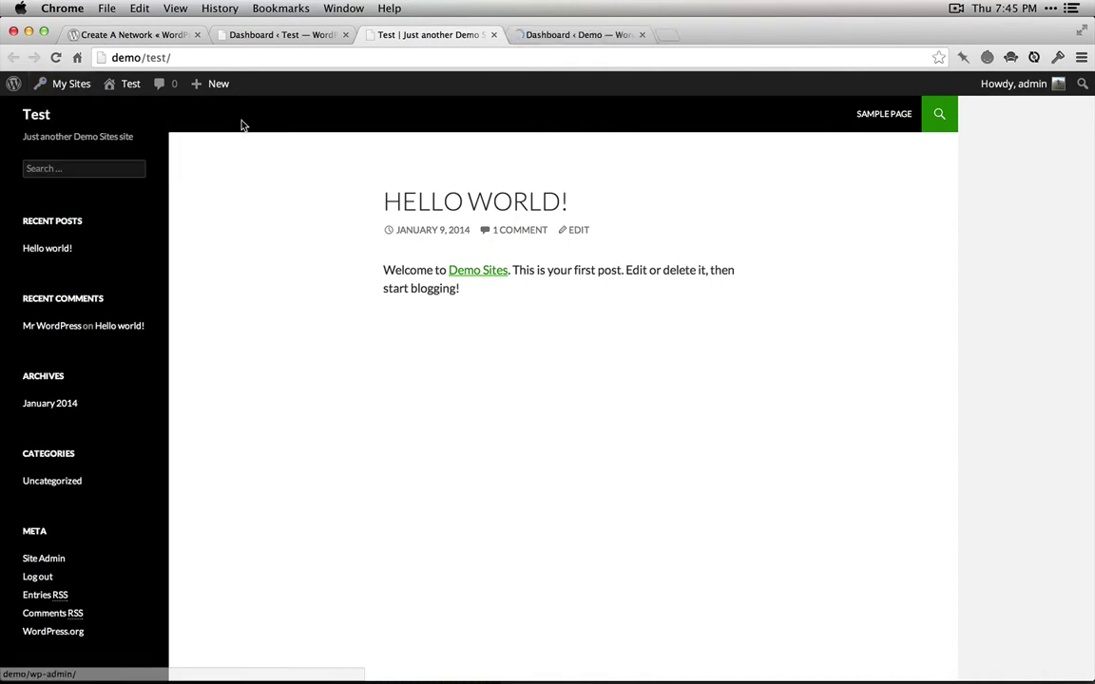
# Switch to the Demo dashboard tab and view the Demo site's front page
pyautogui.click(598, 36)
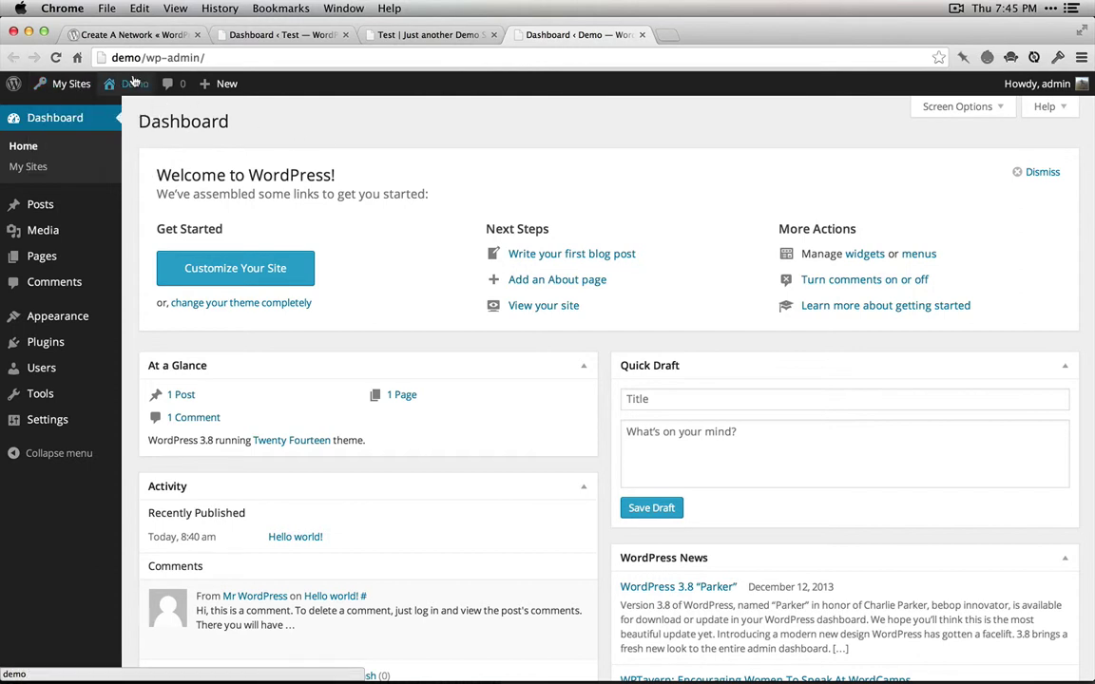
pyautogui.moveTo(136, 89)
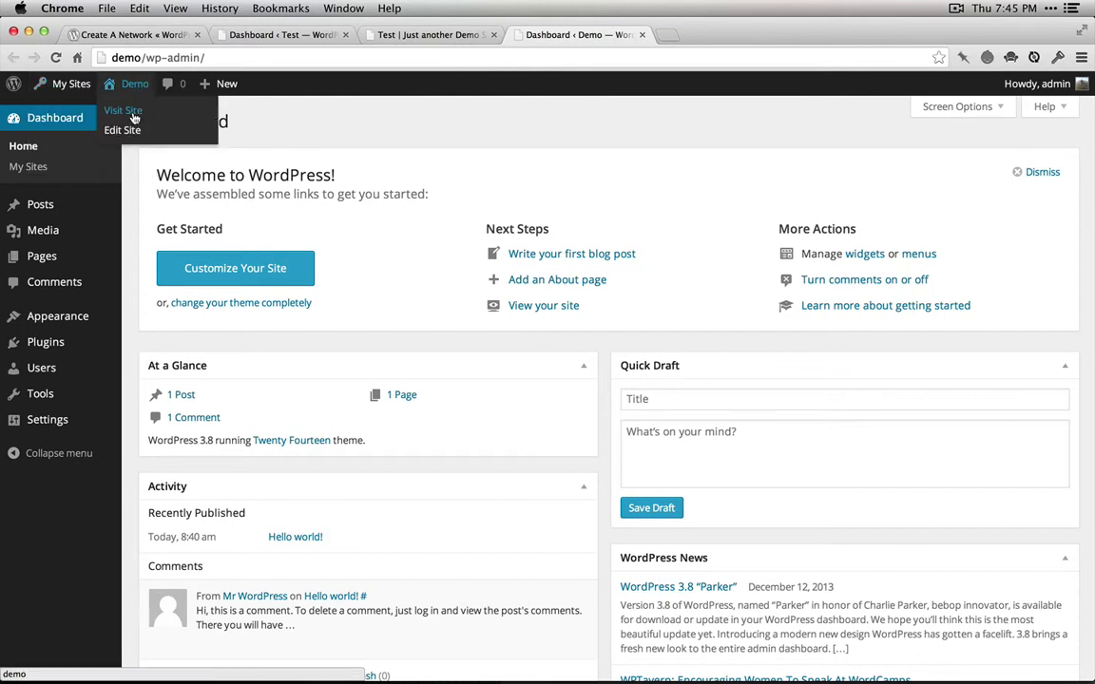
pyautogui.click(133, 114)
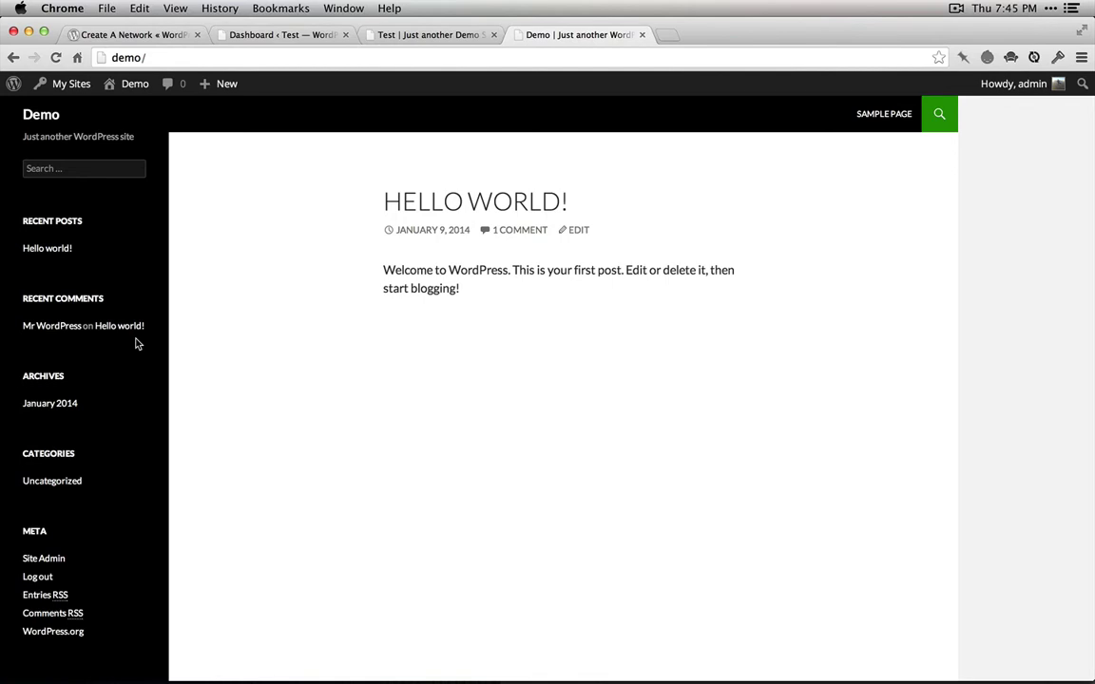
# Bring up the Network Admin dashboard reporting 2 sites and 1 user
pyautogui.moveTo(76, 86)
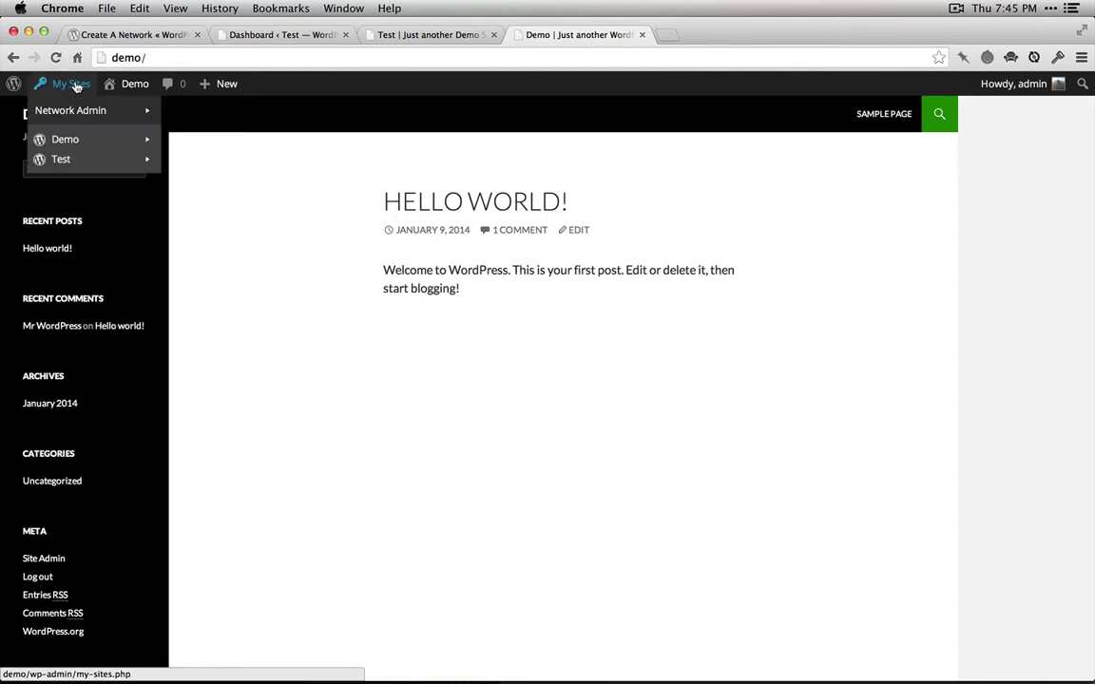
pyautogui.moveTo(85, 111)
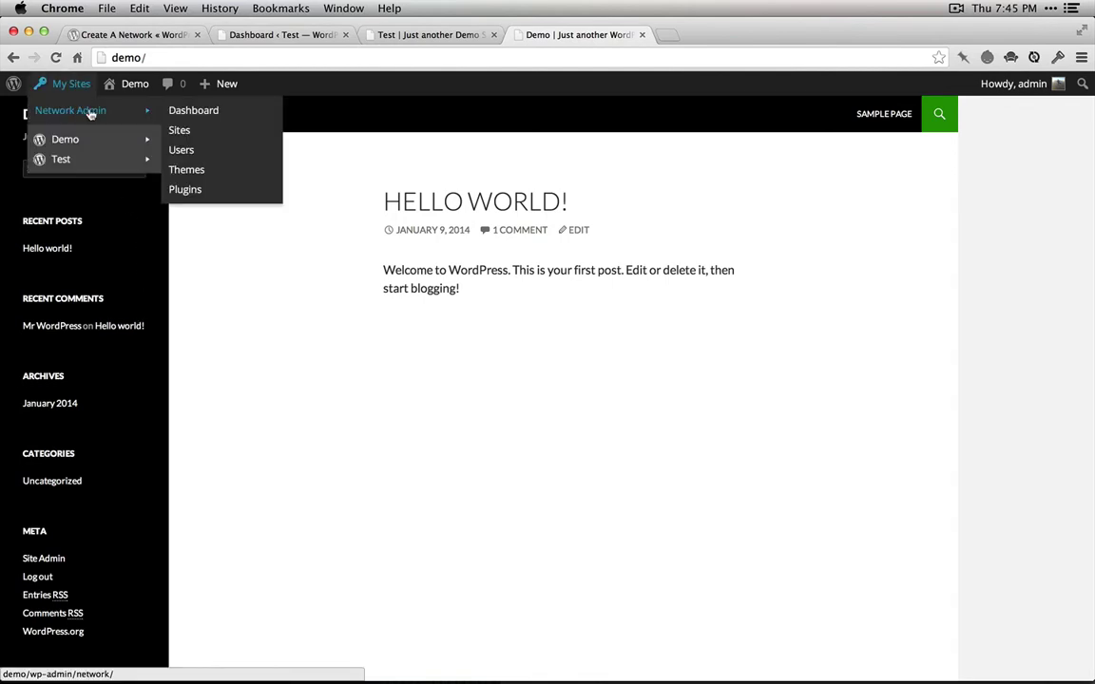
pyautogui.click(207, 113)
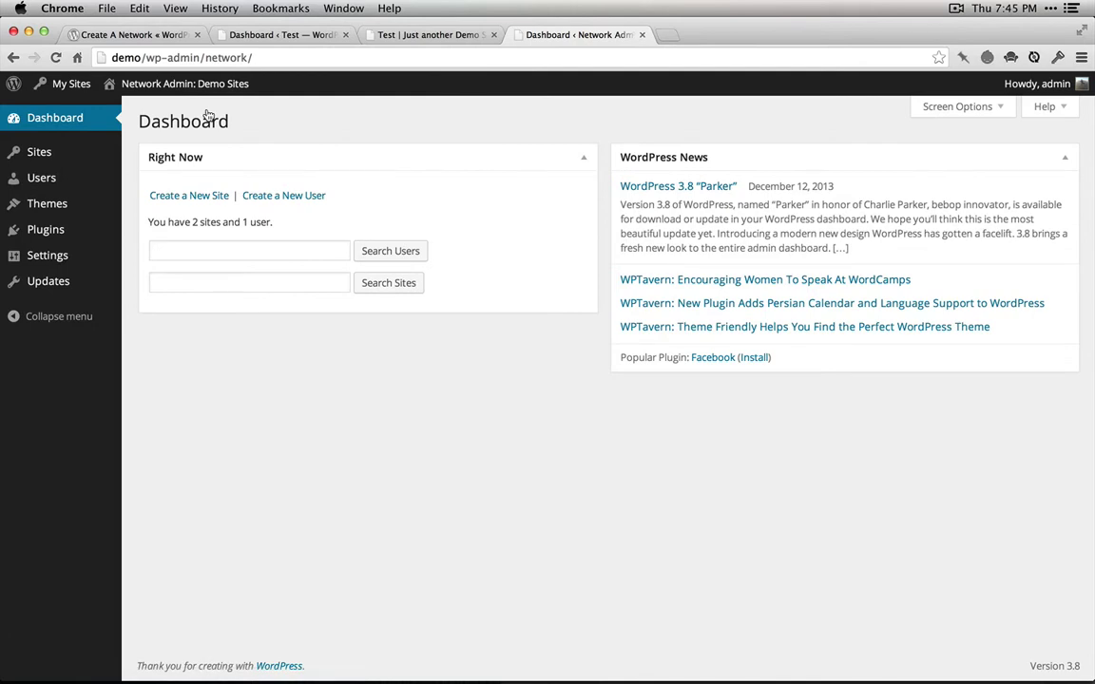